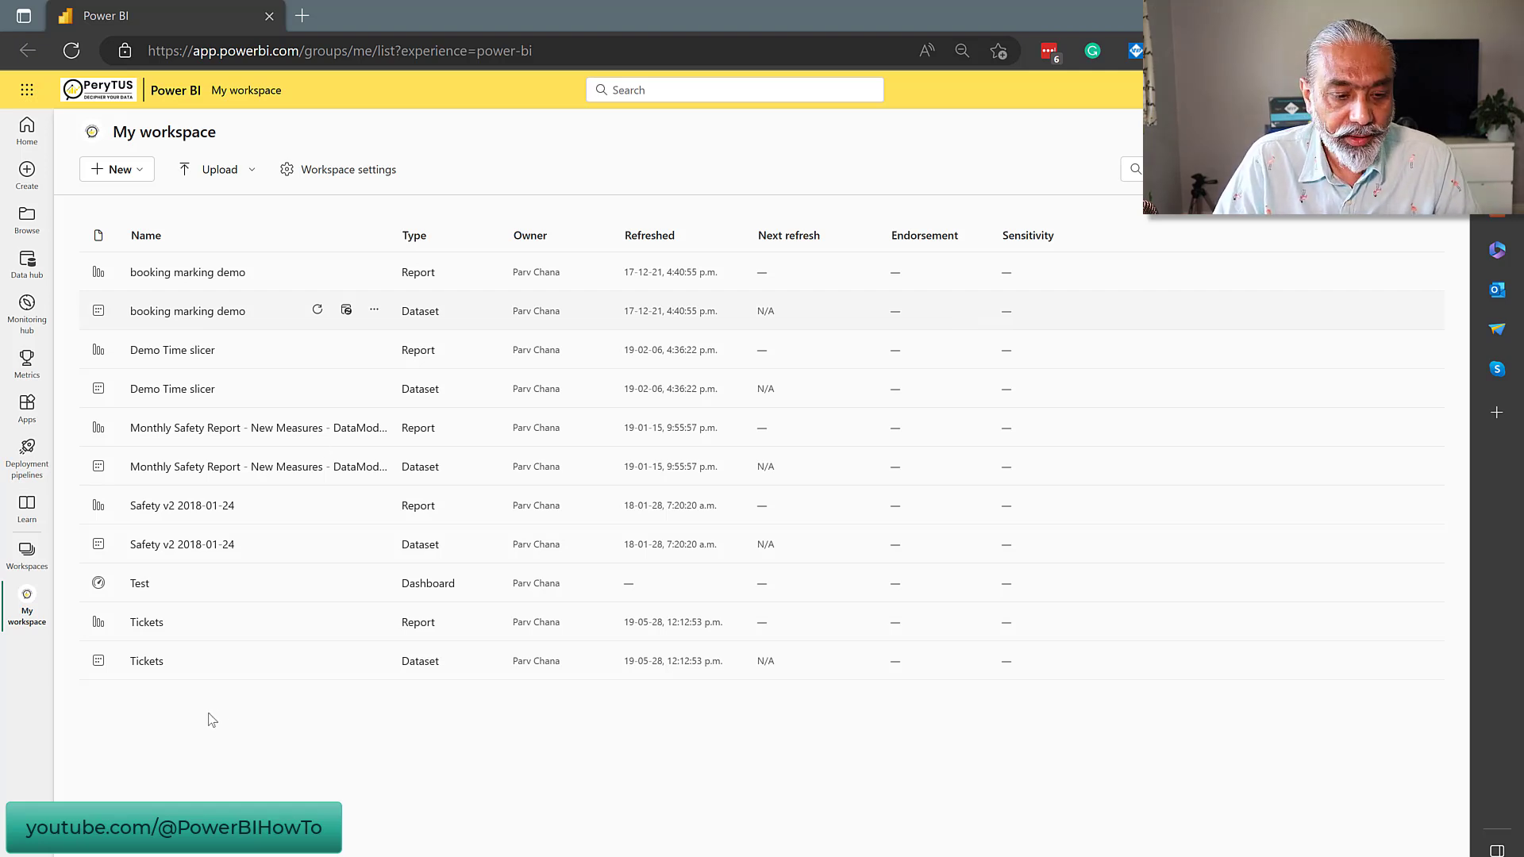
# Step: Create workspace FabTest on Premium capacity PeryTUSPremium-P1Capacity (Canada Central)
pyautogui.click(32, 554)
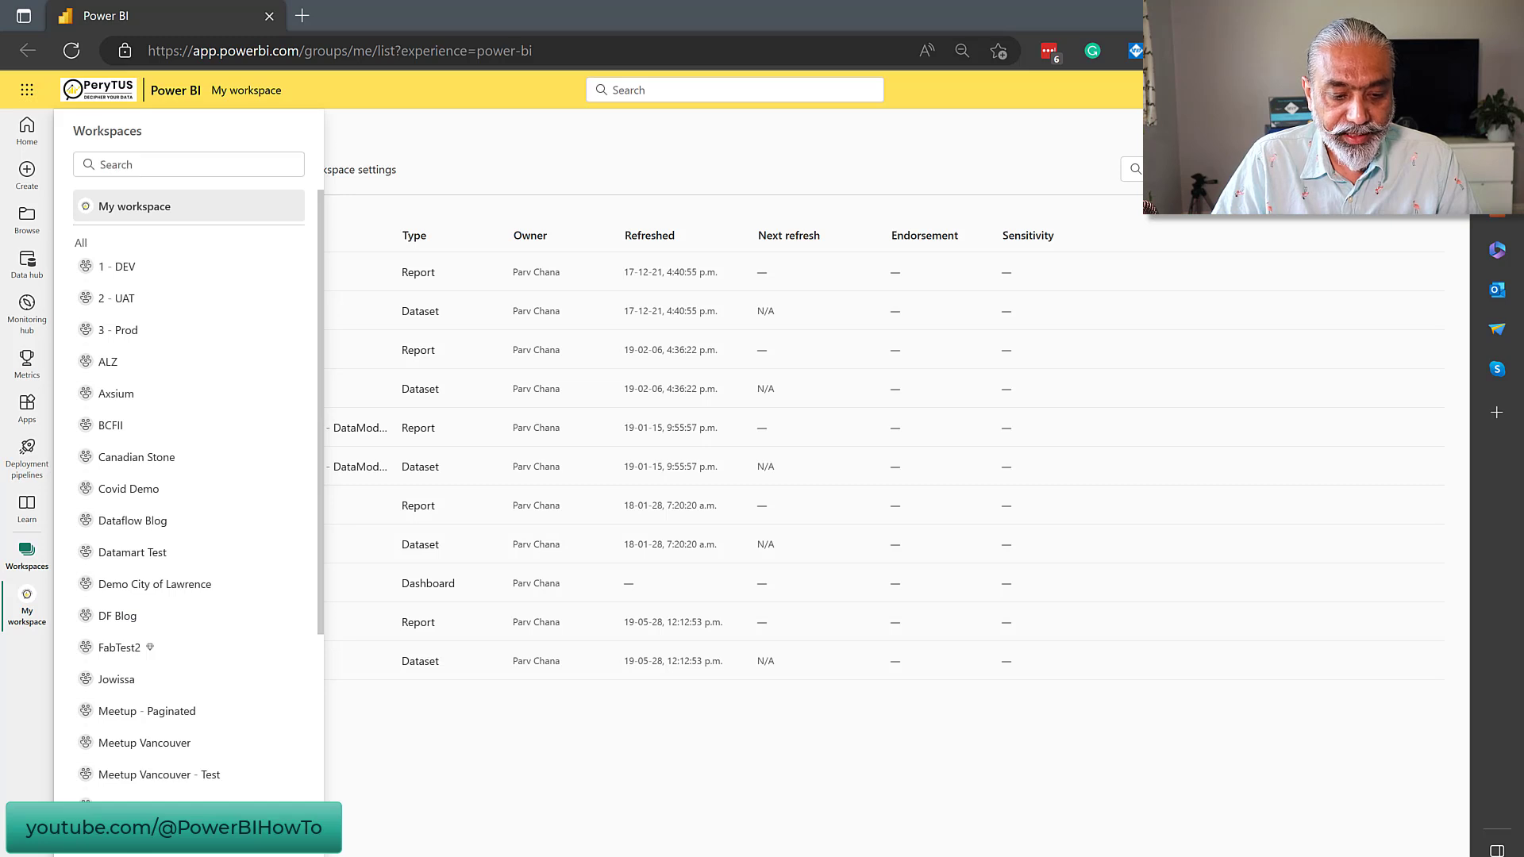
pyautogui.press('Escape')
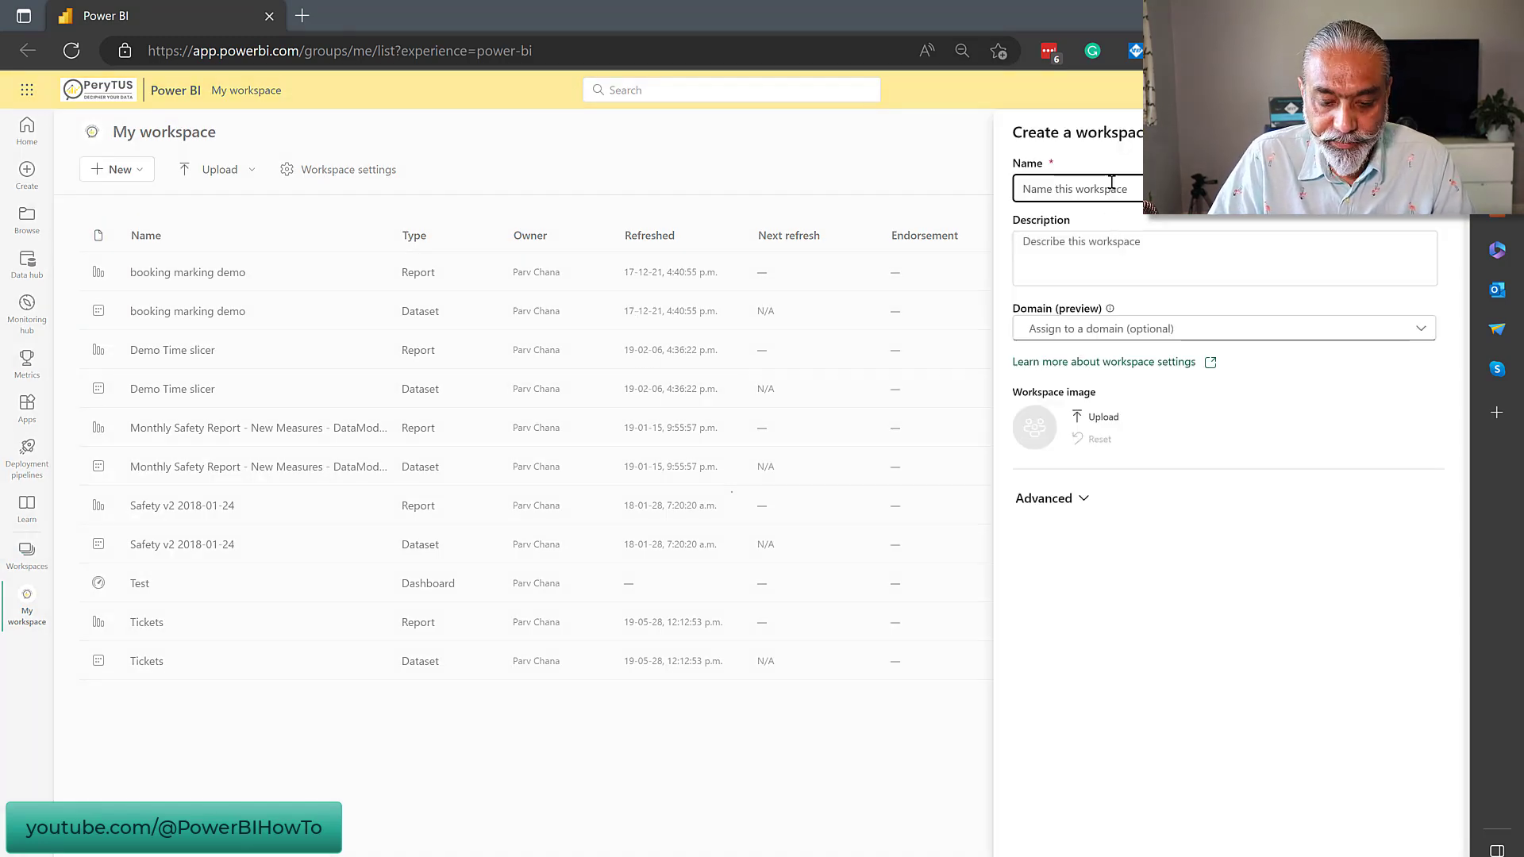
pyautogui.write('FabTest')
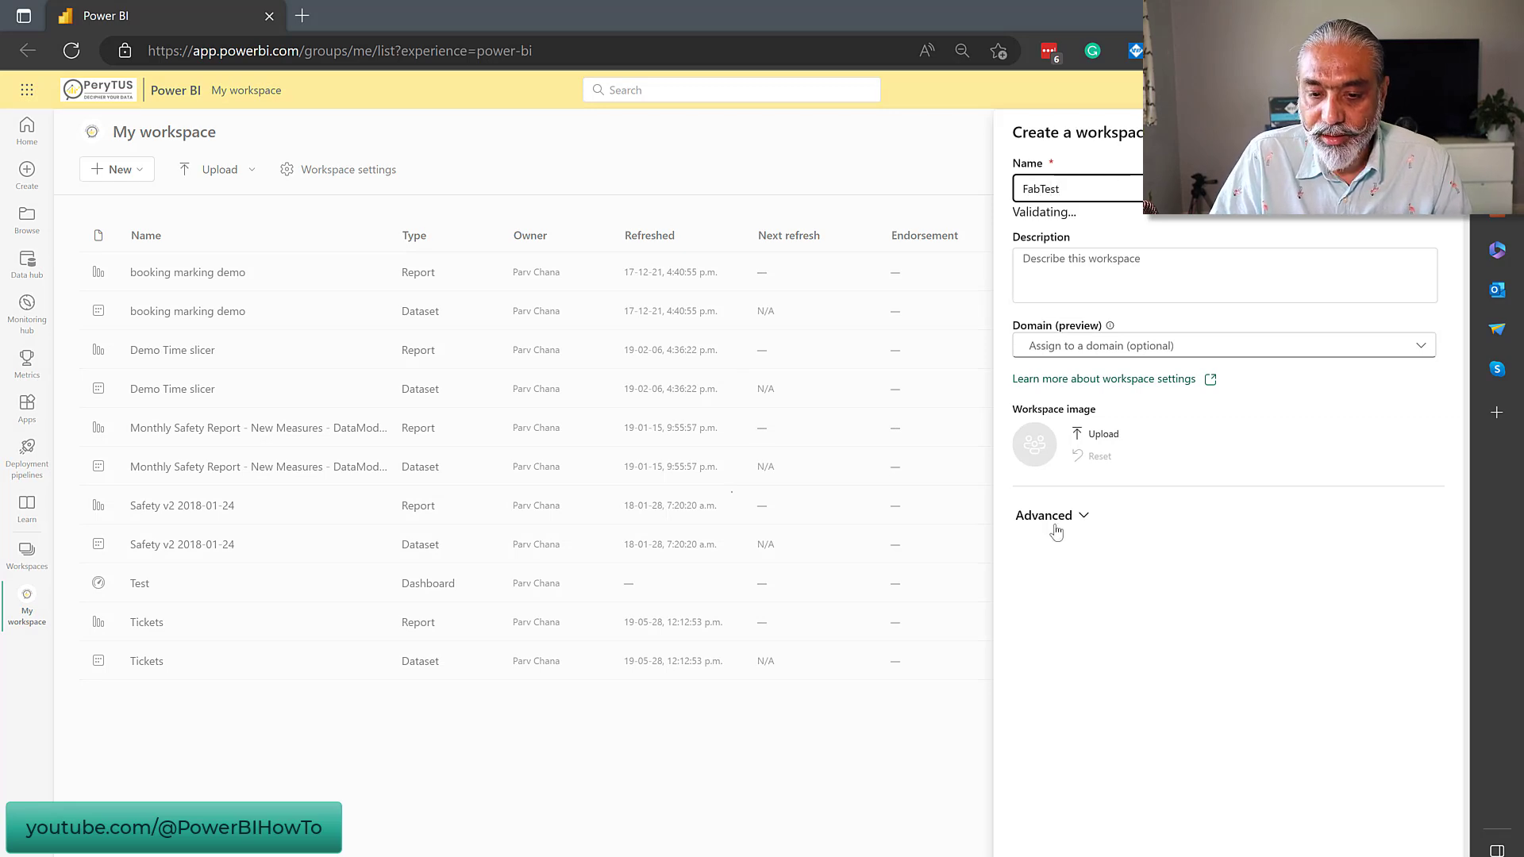
pyautogui.click(1055, 528)
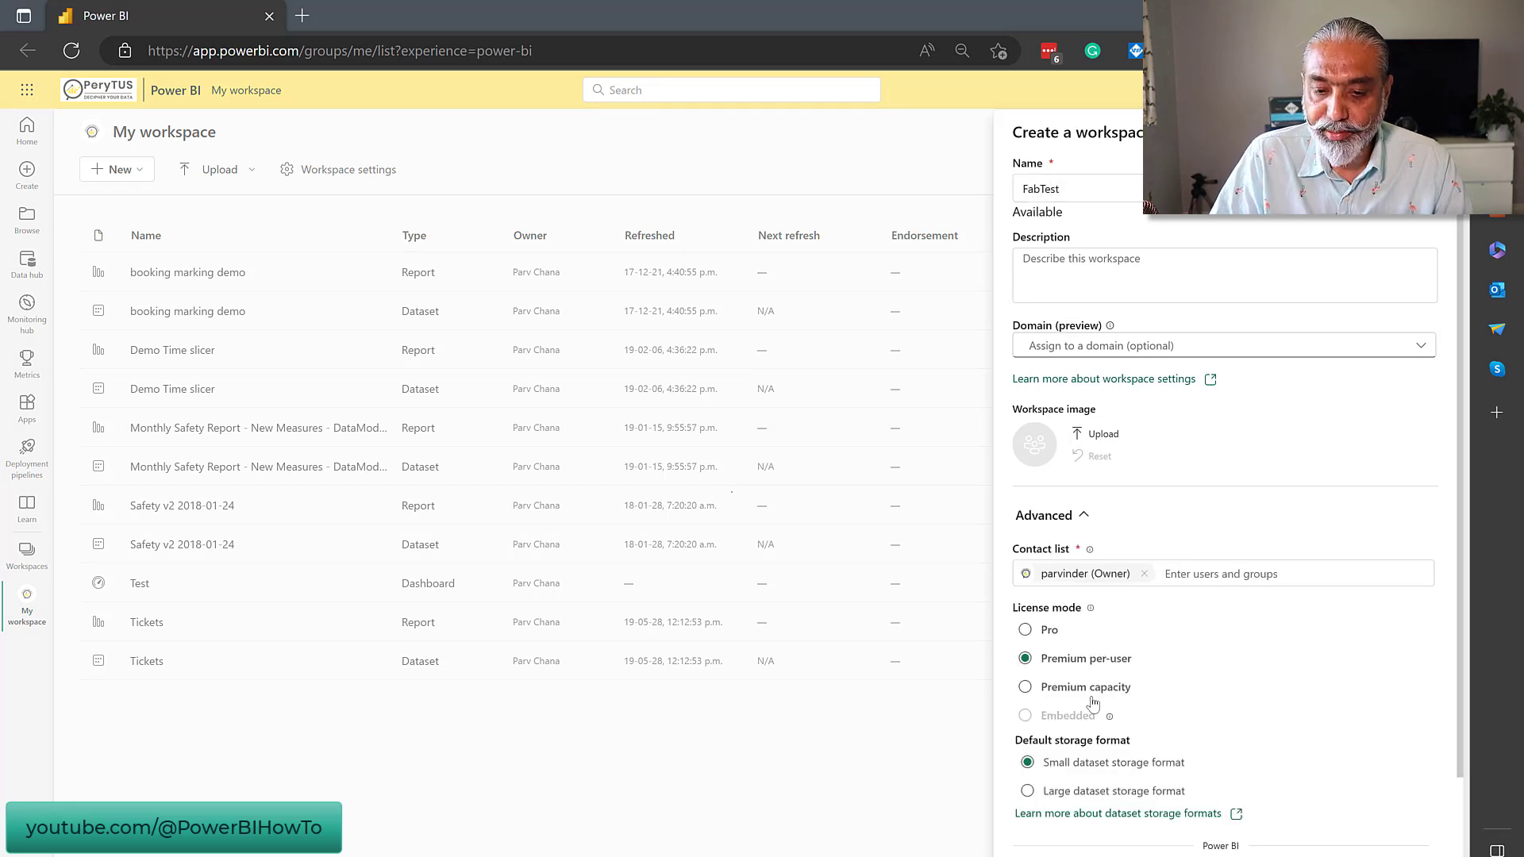
pyautogui.click(1087, 687)
pyautogui.scroll(-4, 1103, 635)
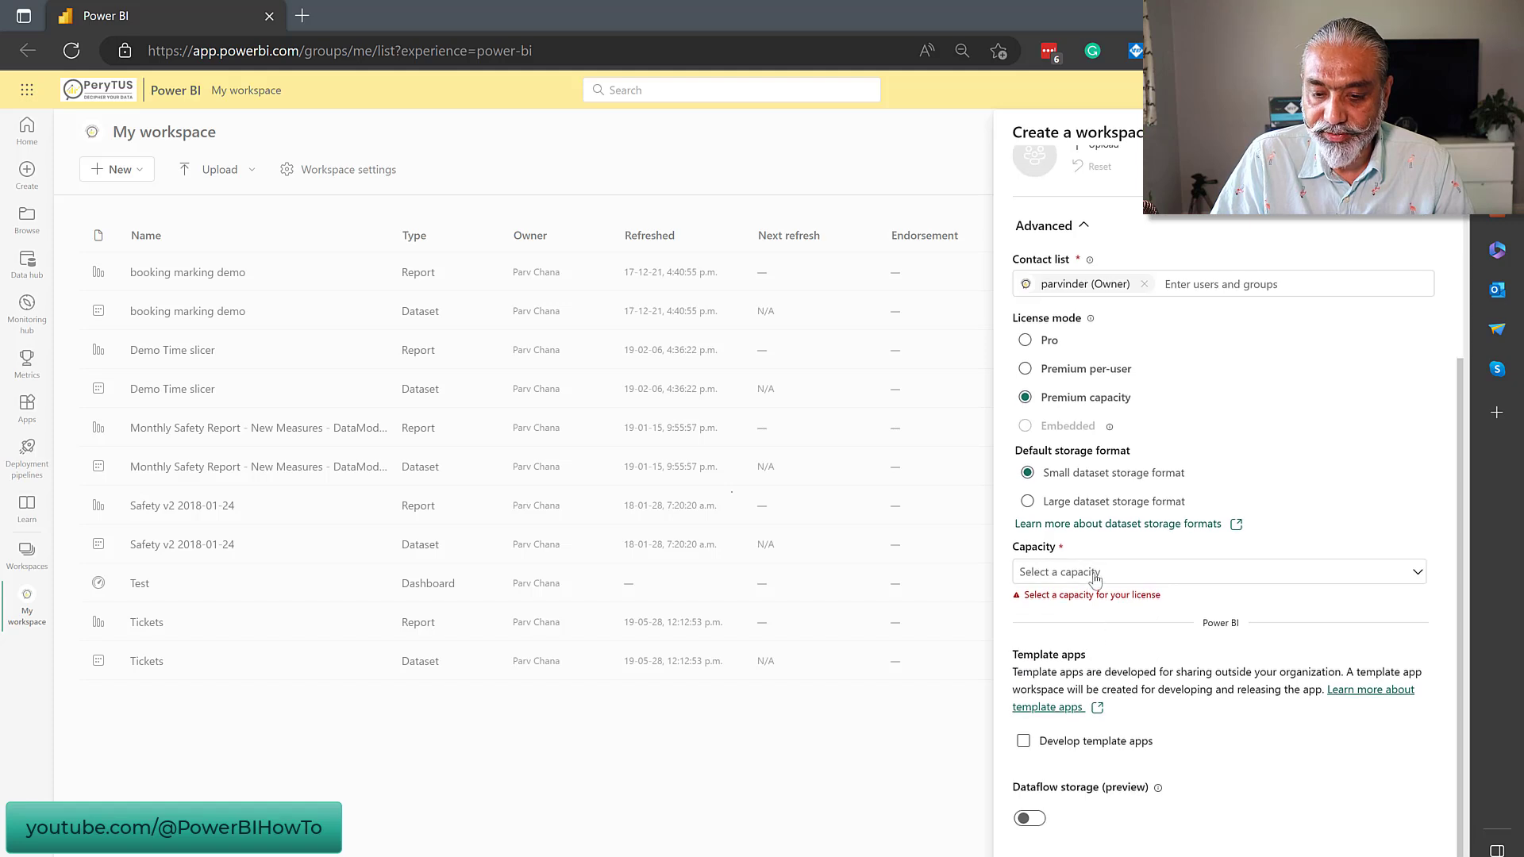
pyautogui.click(1095, 573)
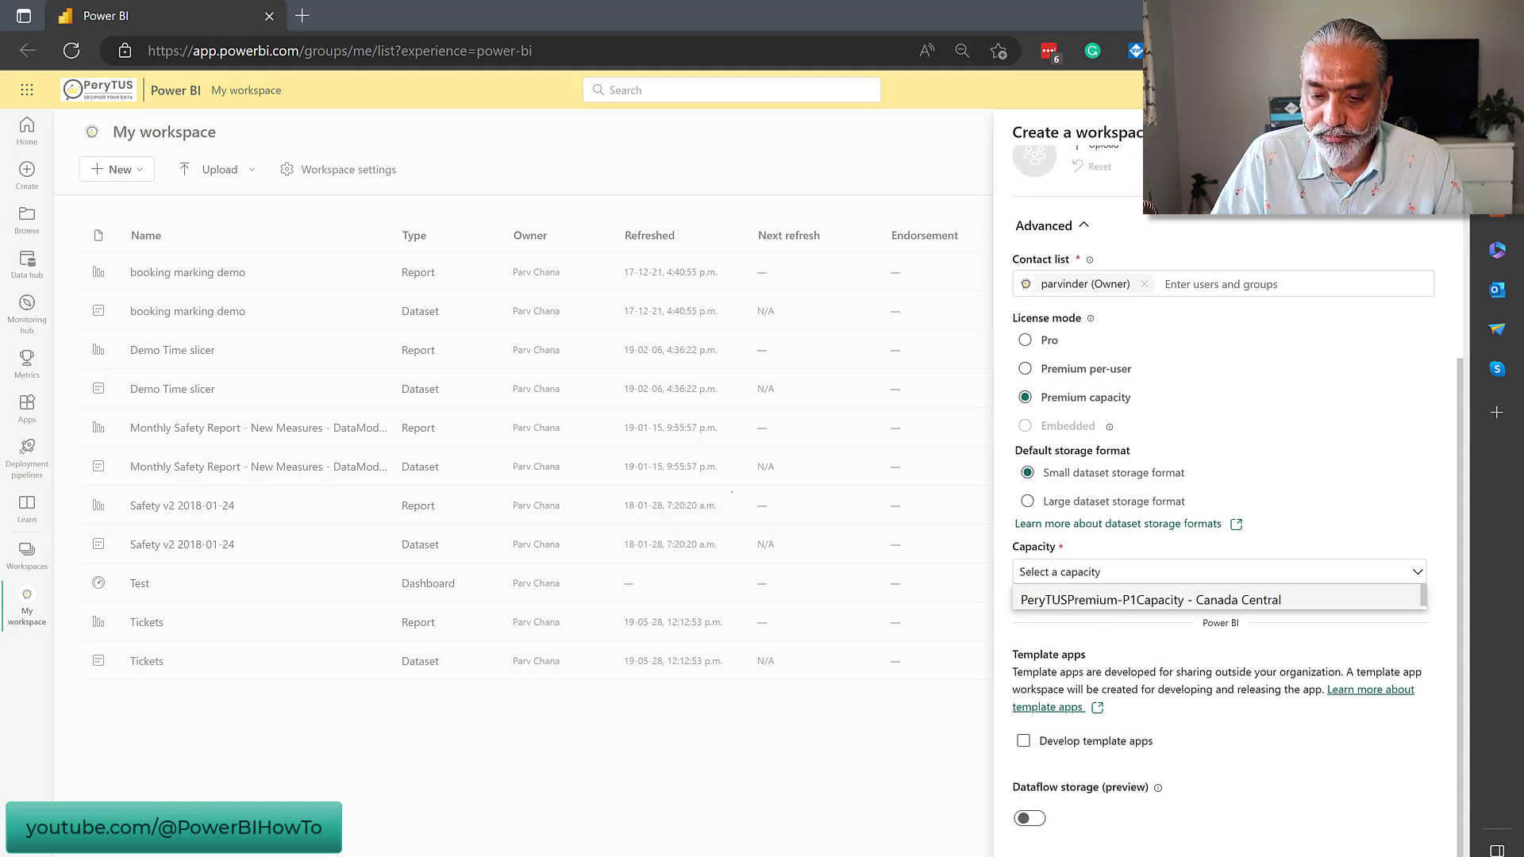
pyautogui.click(1151, 600)
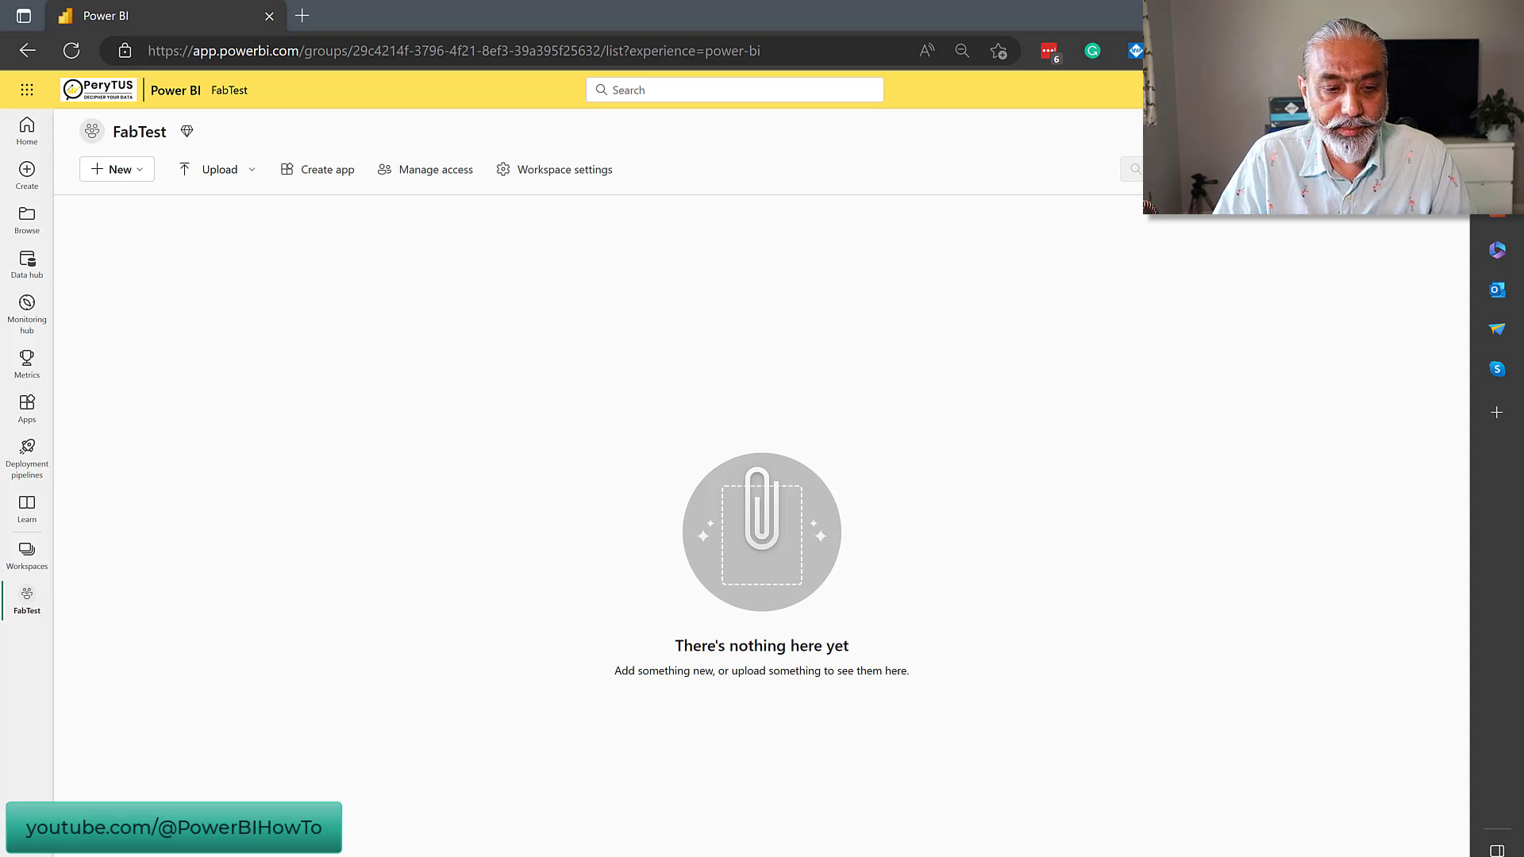
# Step: Browse all new item types across Data Engineering, Data Factory, Data Science, Data Warehouse and Power BI
pyautogui.click(134, 176)
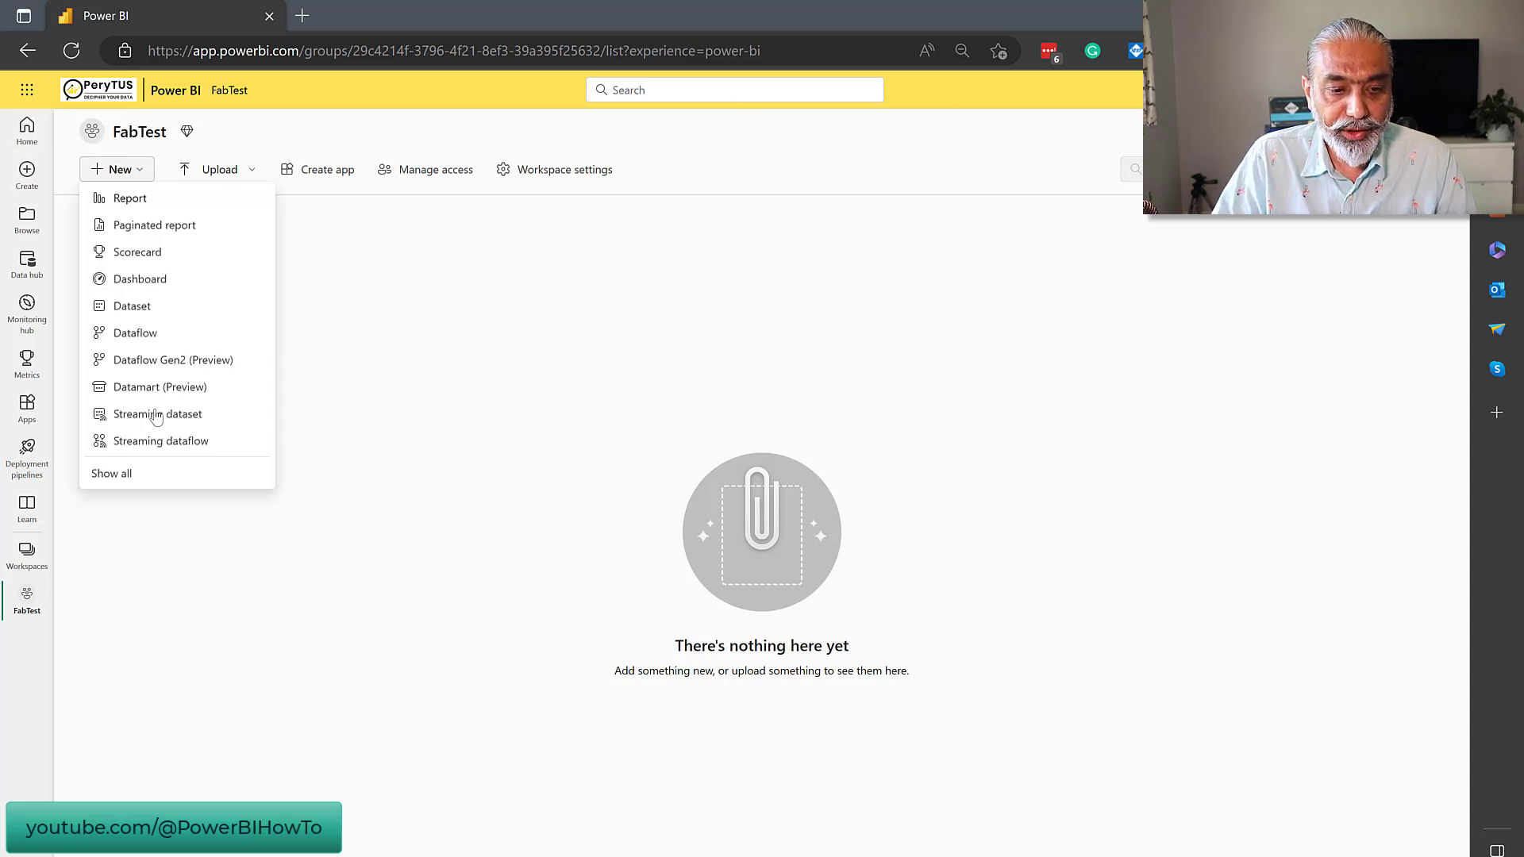
pyautogui.click(127, 476)
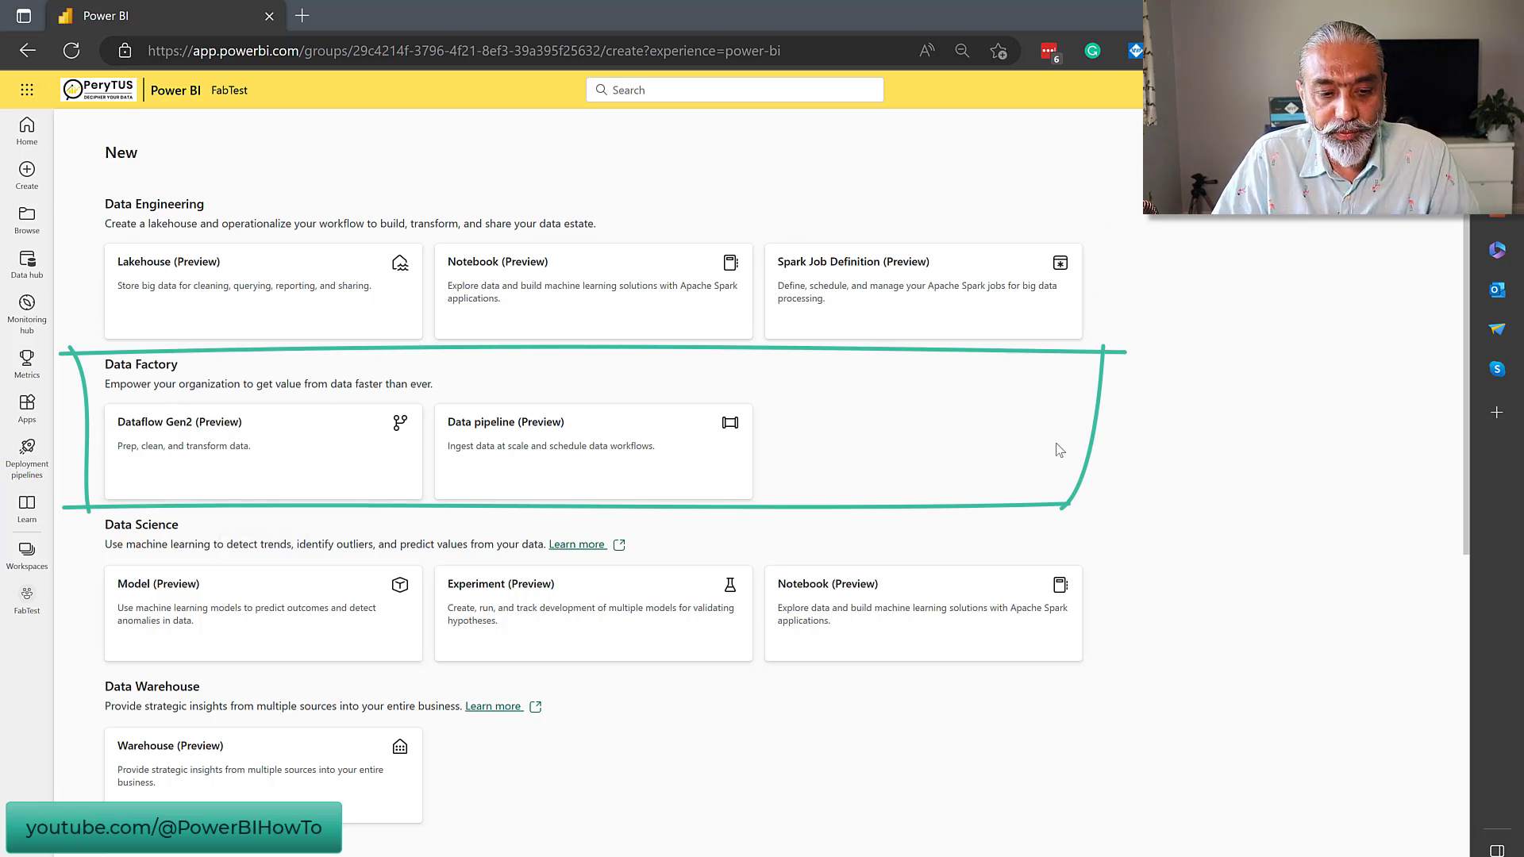
pyautogui.scroll(-5, 1120, 406)
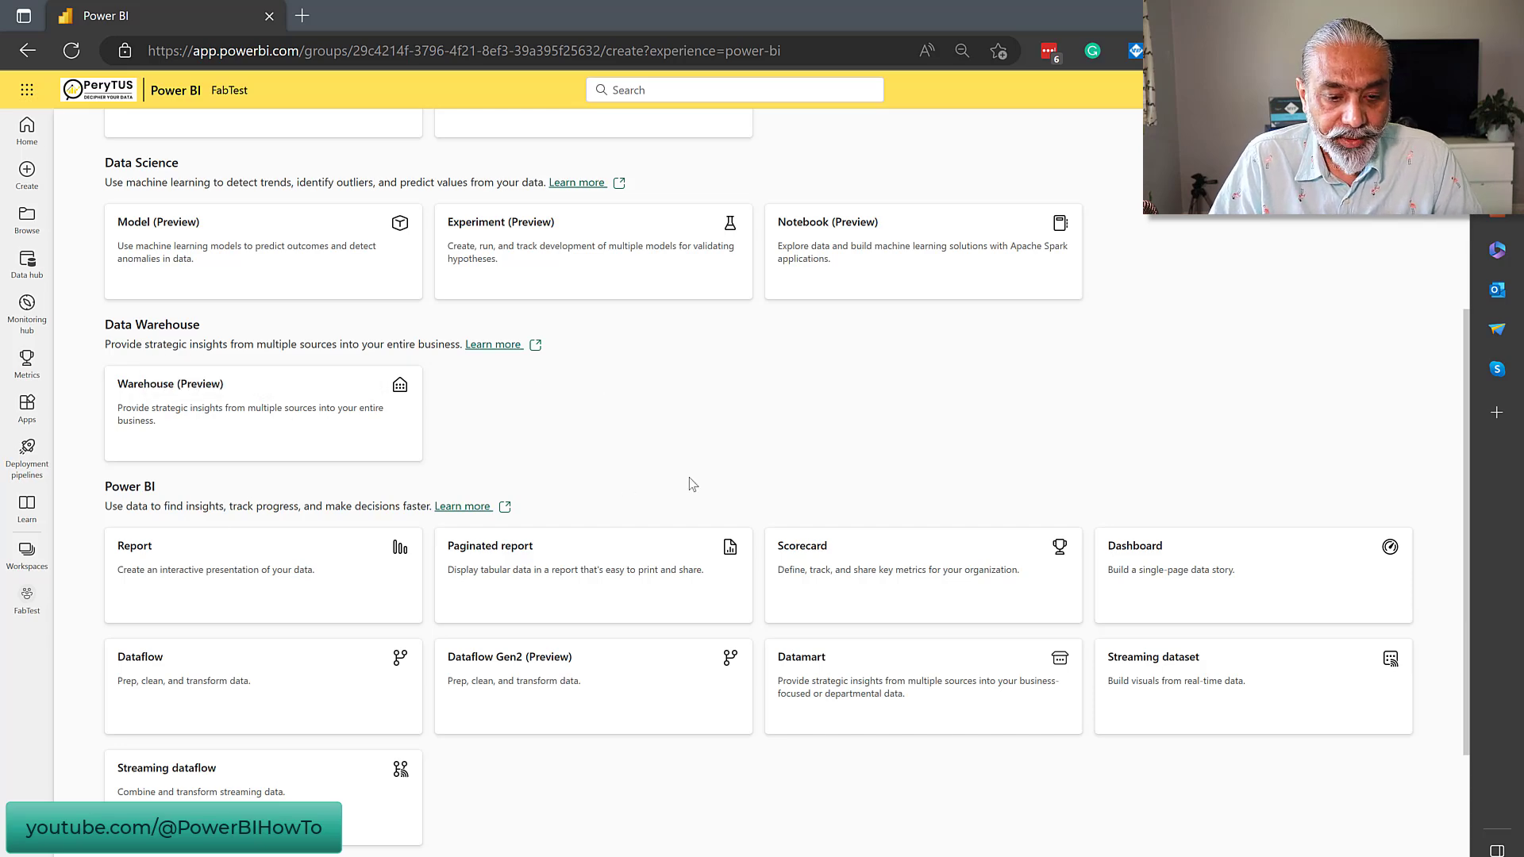
pyautogui.scroll(-1, 689, 479)
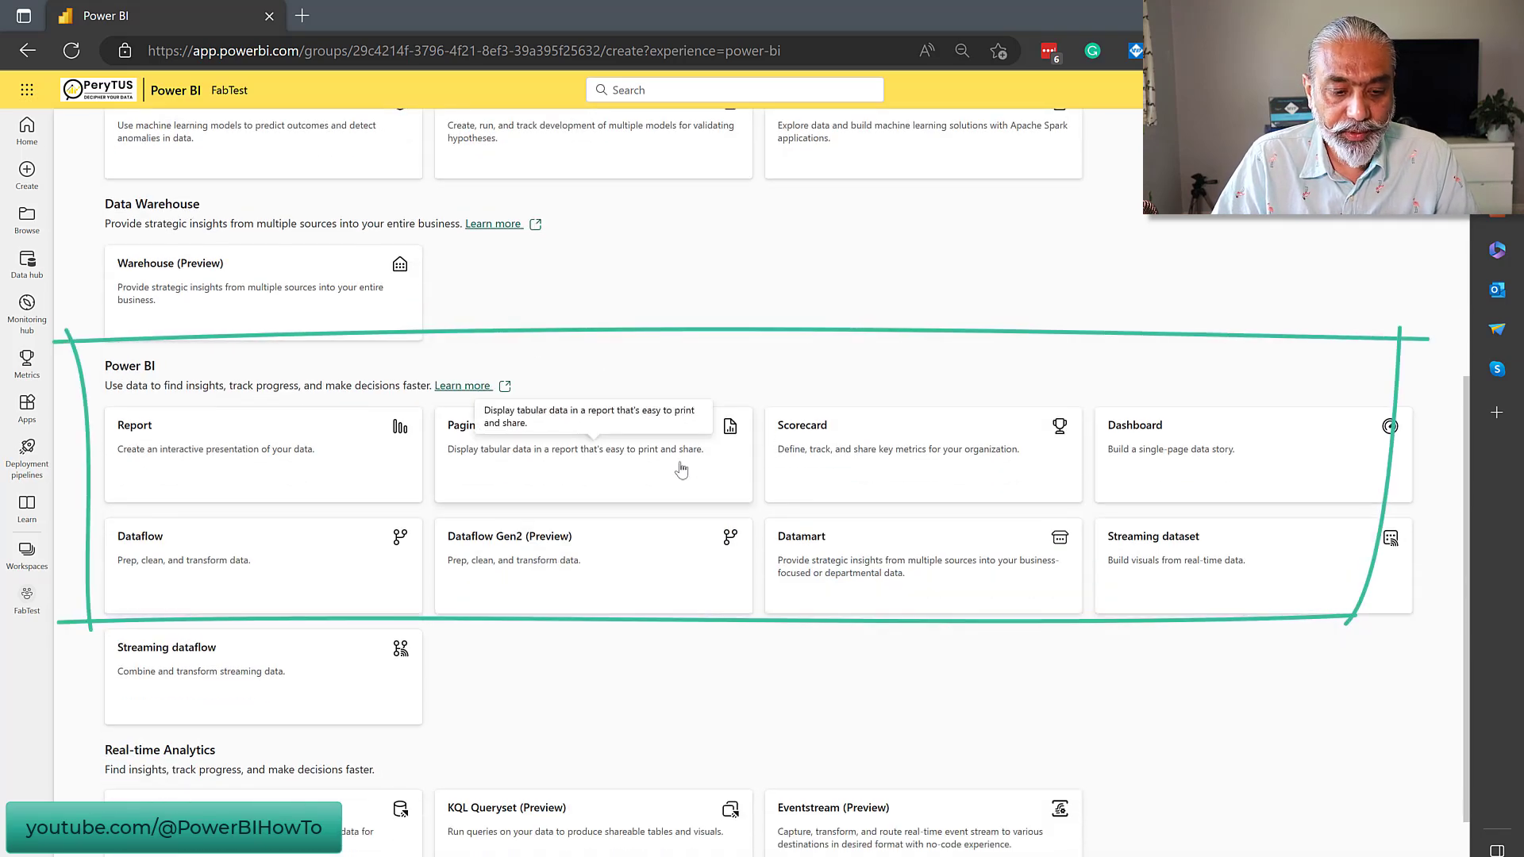
pyautogui.scroll(1, 681, 468)
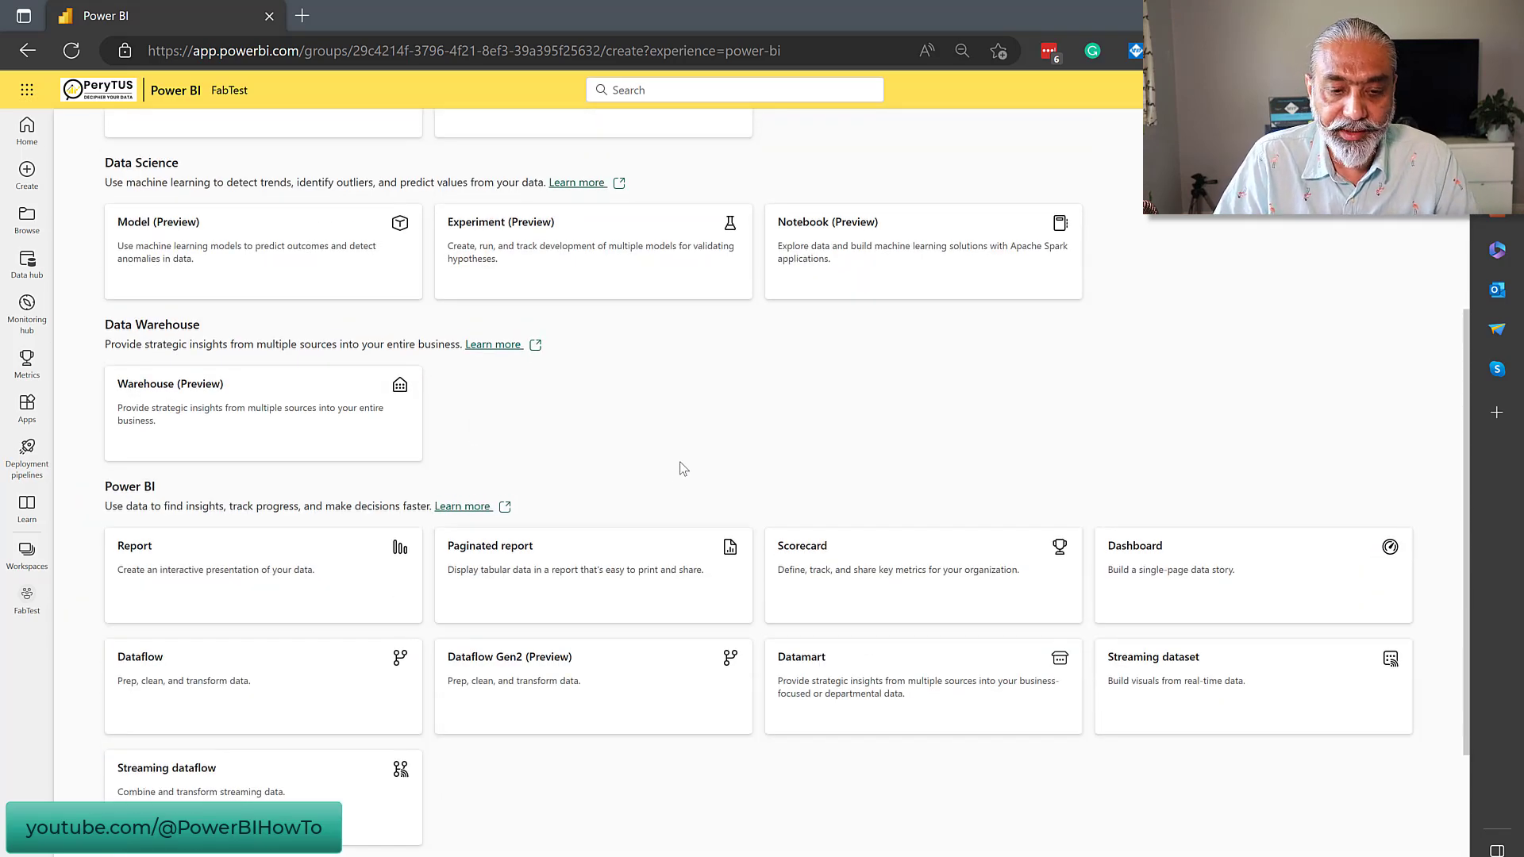
pyautogui.scroll(4, 681, 469)
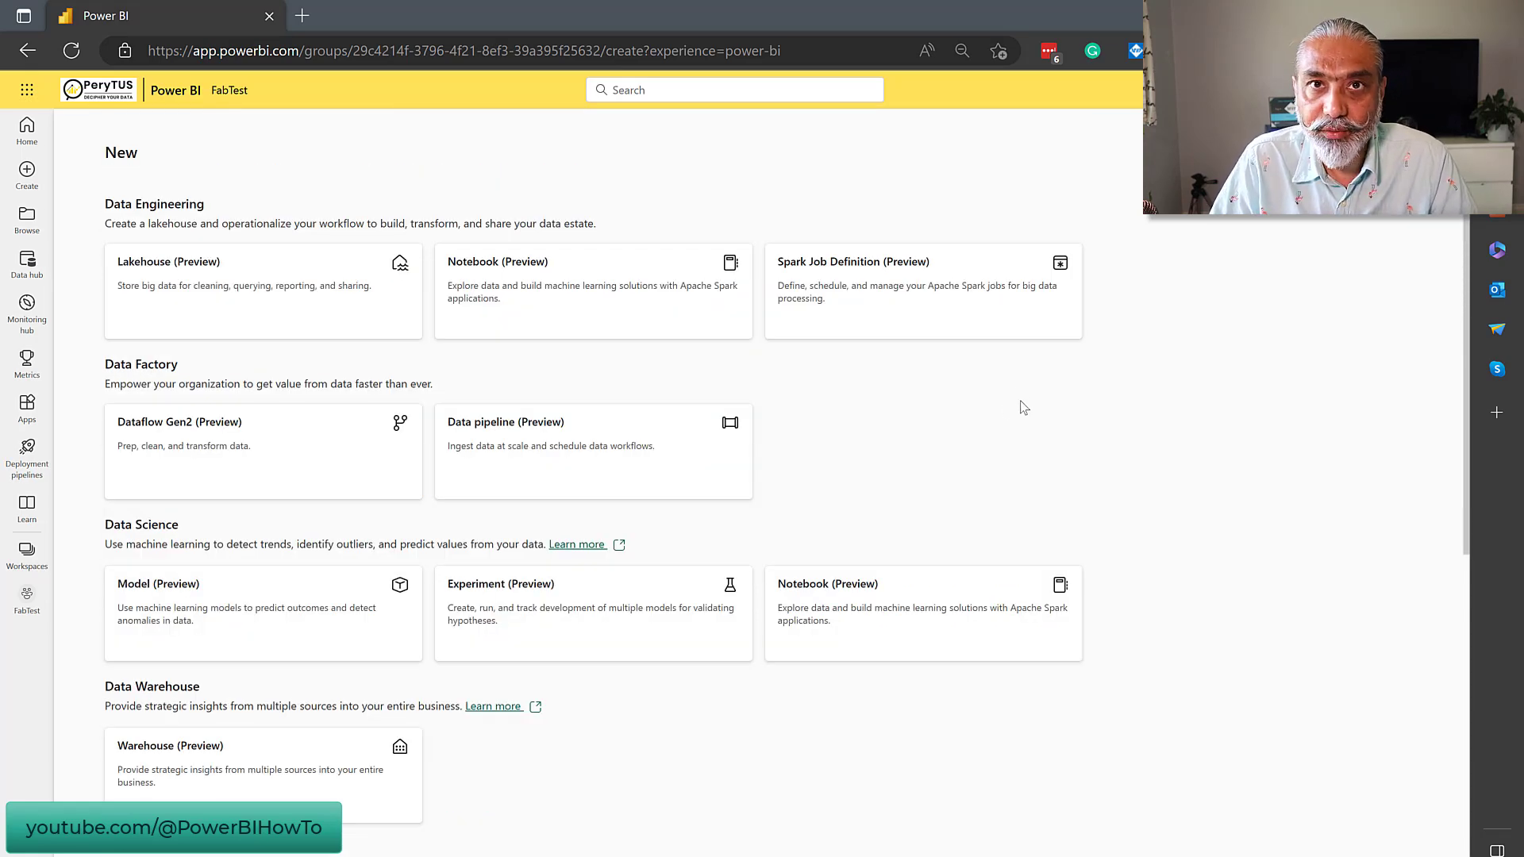
# Step: Create the lakehouse FabTestLH and collapse its Files and Tables folders
pyautogui.click(298, 292)
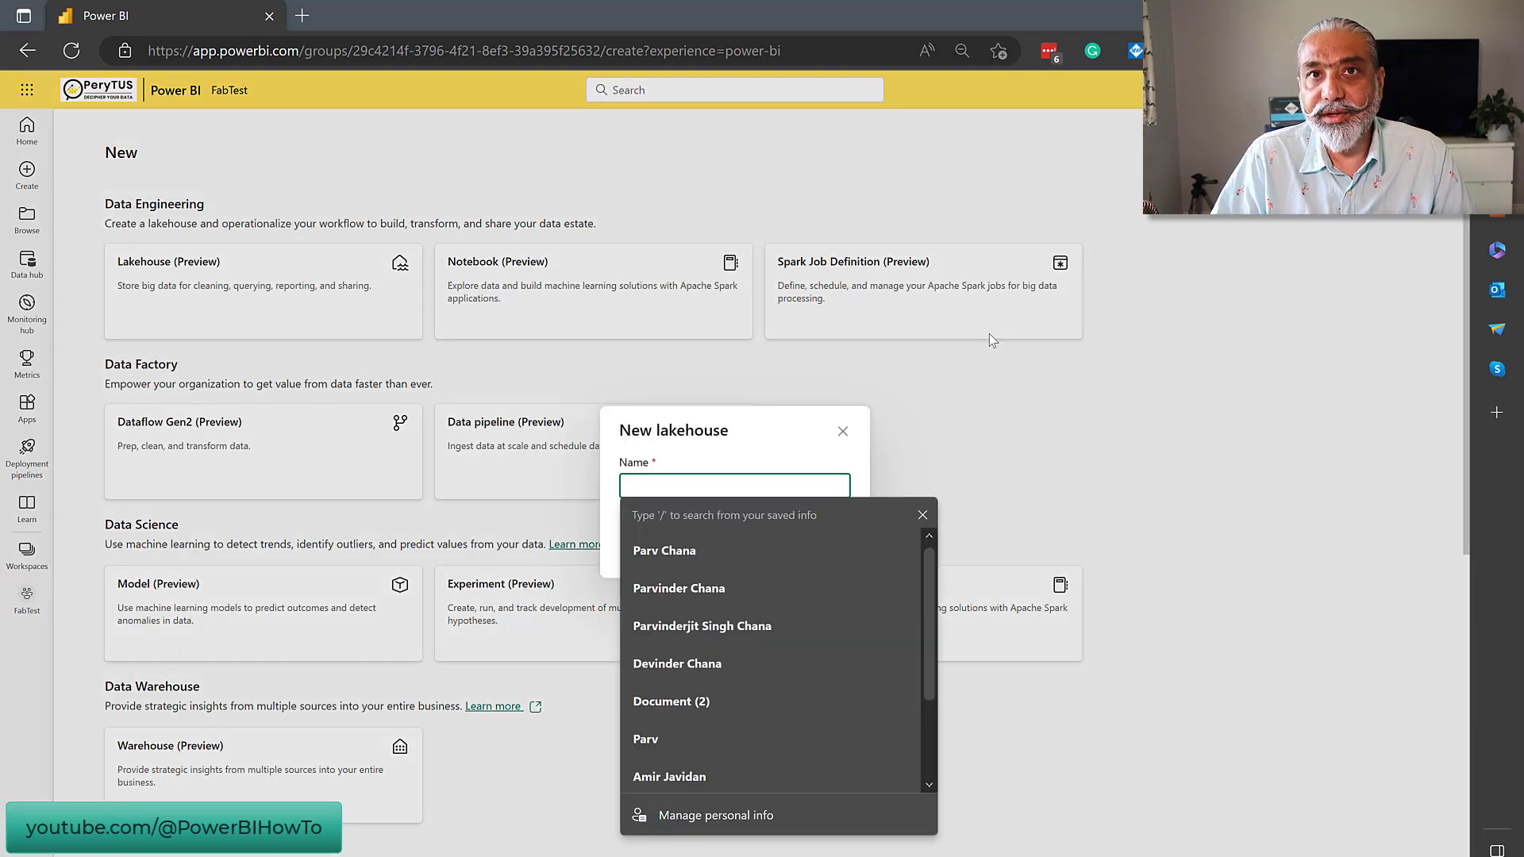
pyautogui.write('Fab')
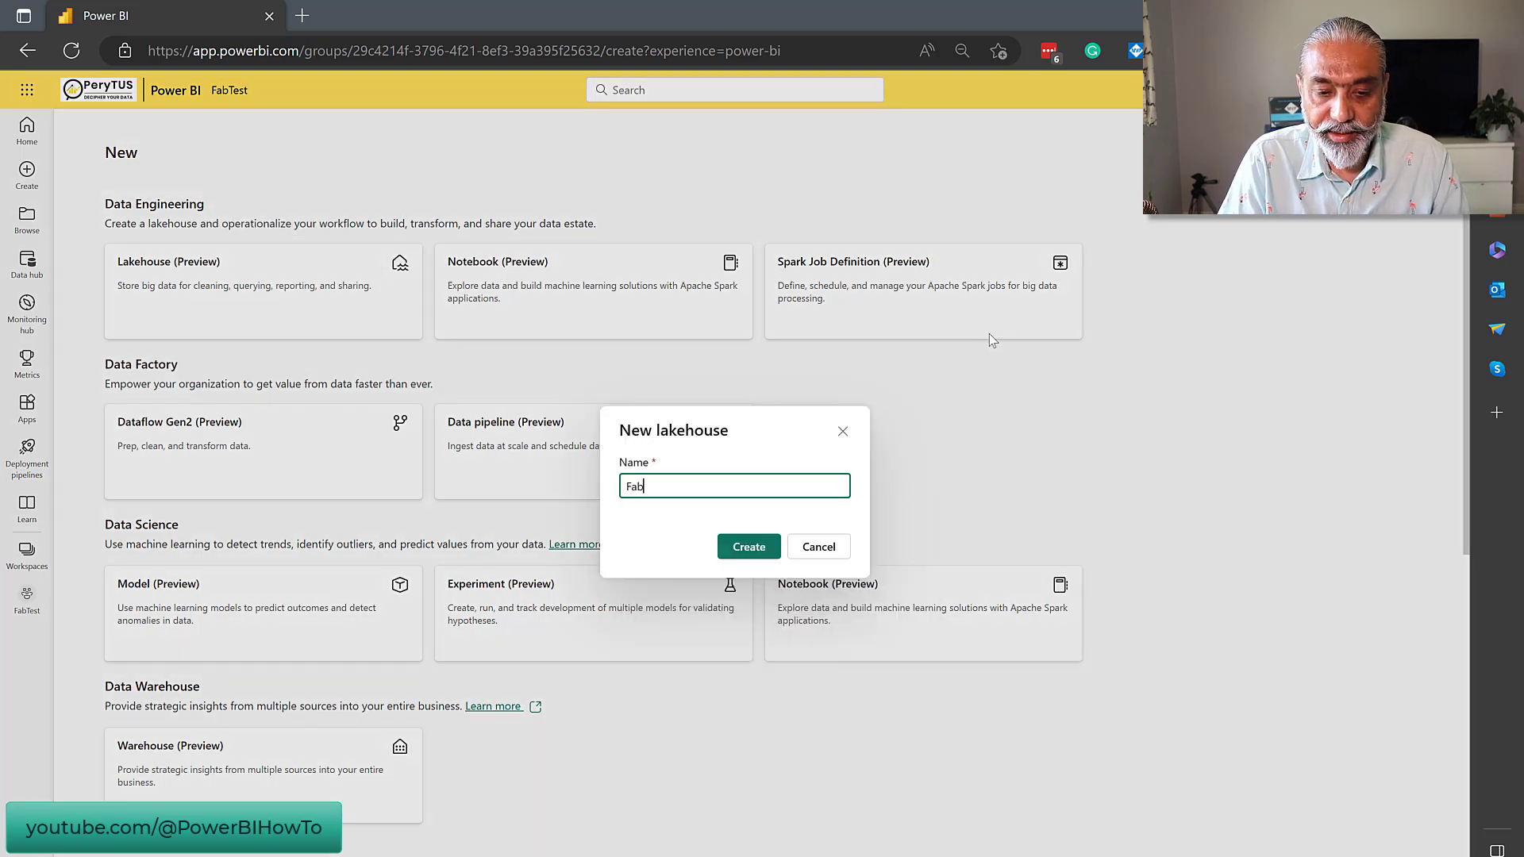
pyautogui.write('TestLH')
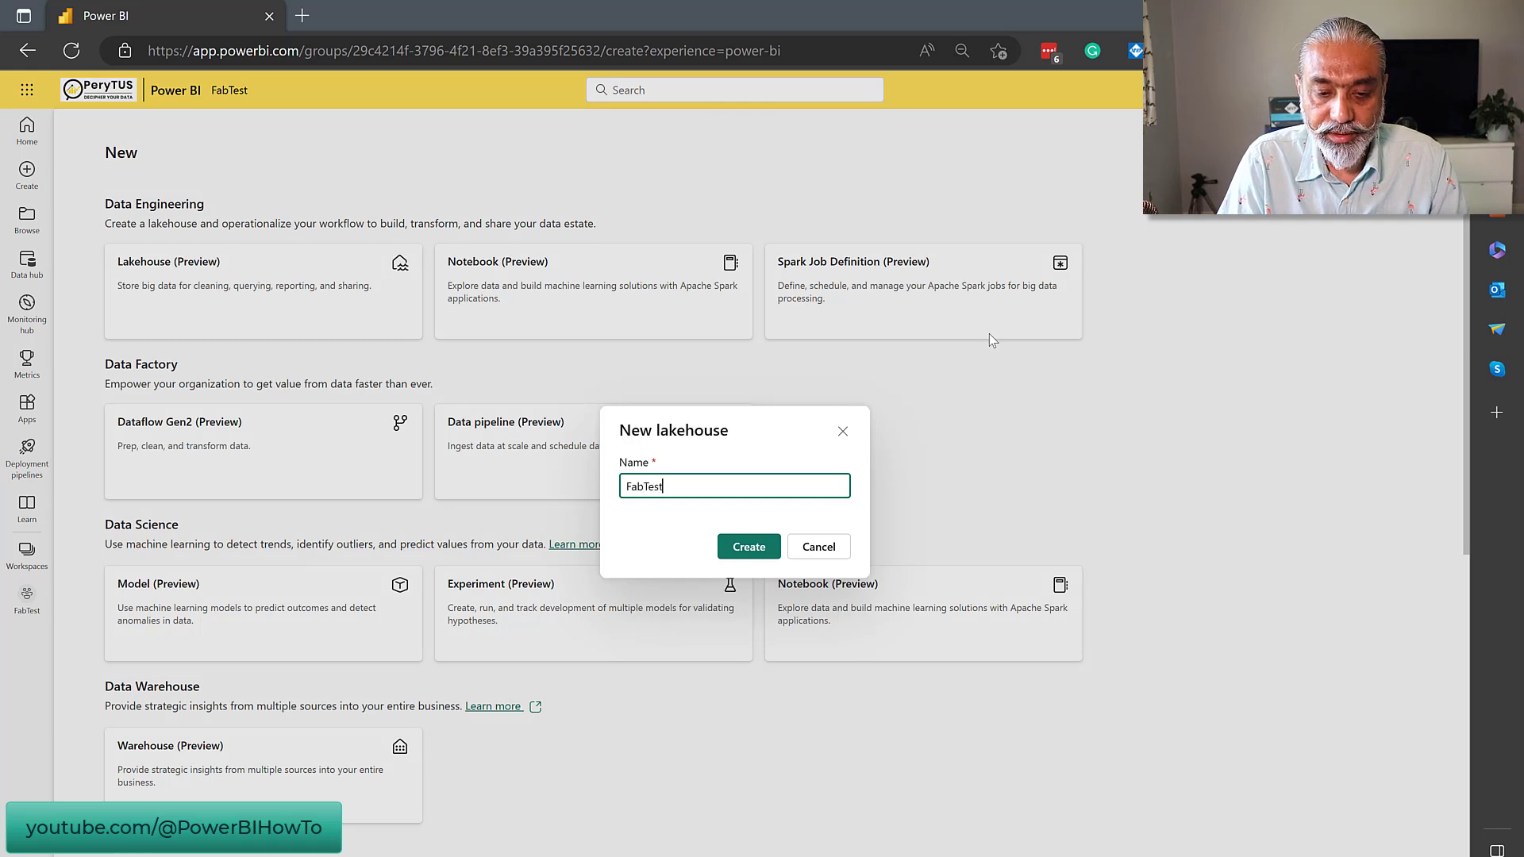
pyautogui.click(746, 553)
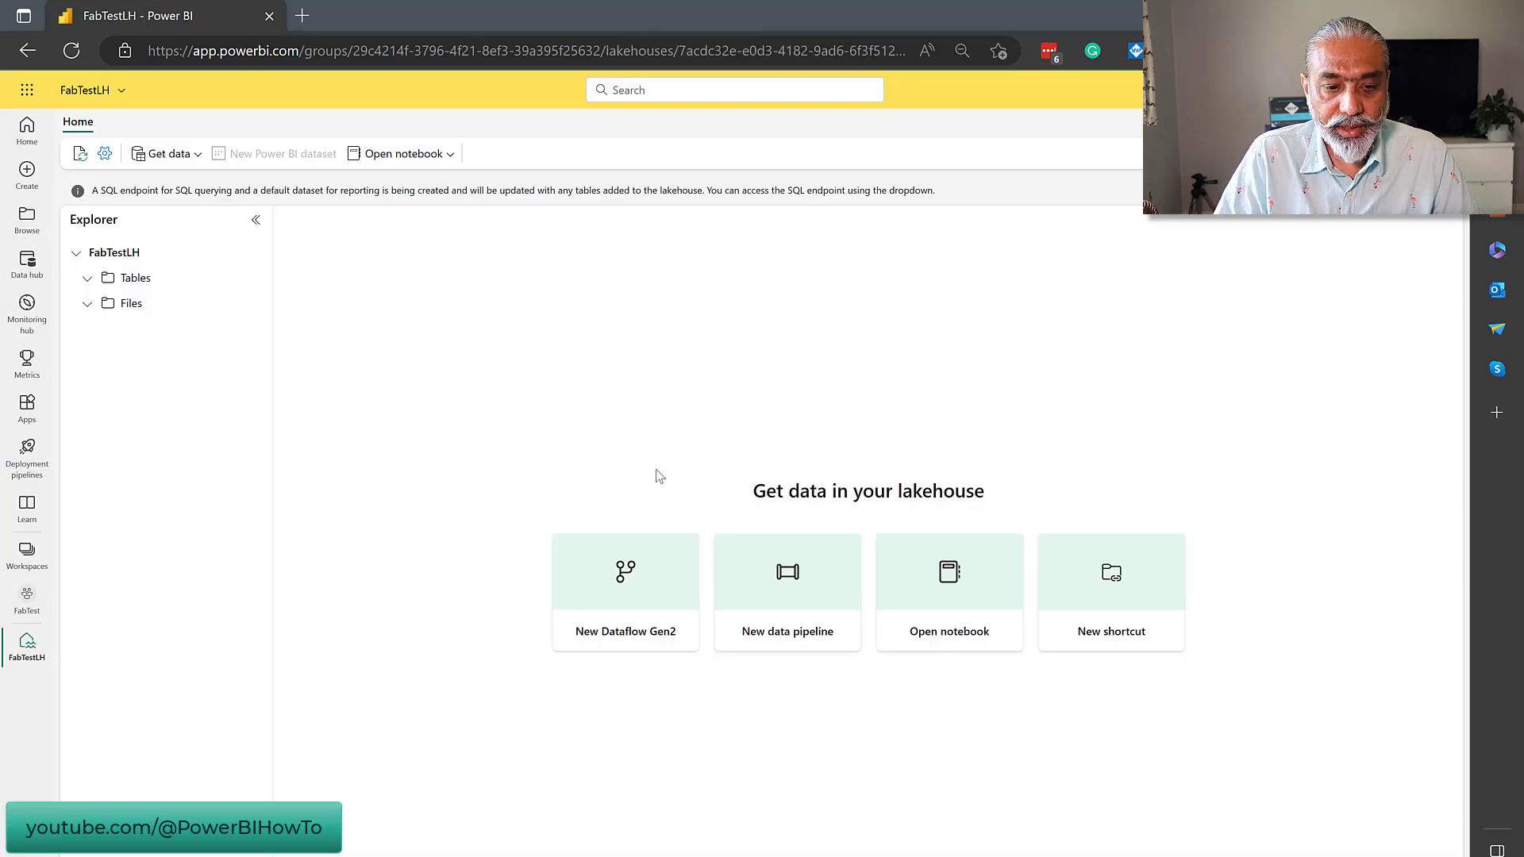
pyautogui.click(88, 304)
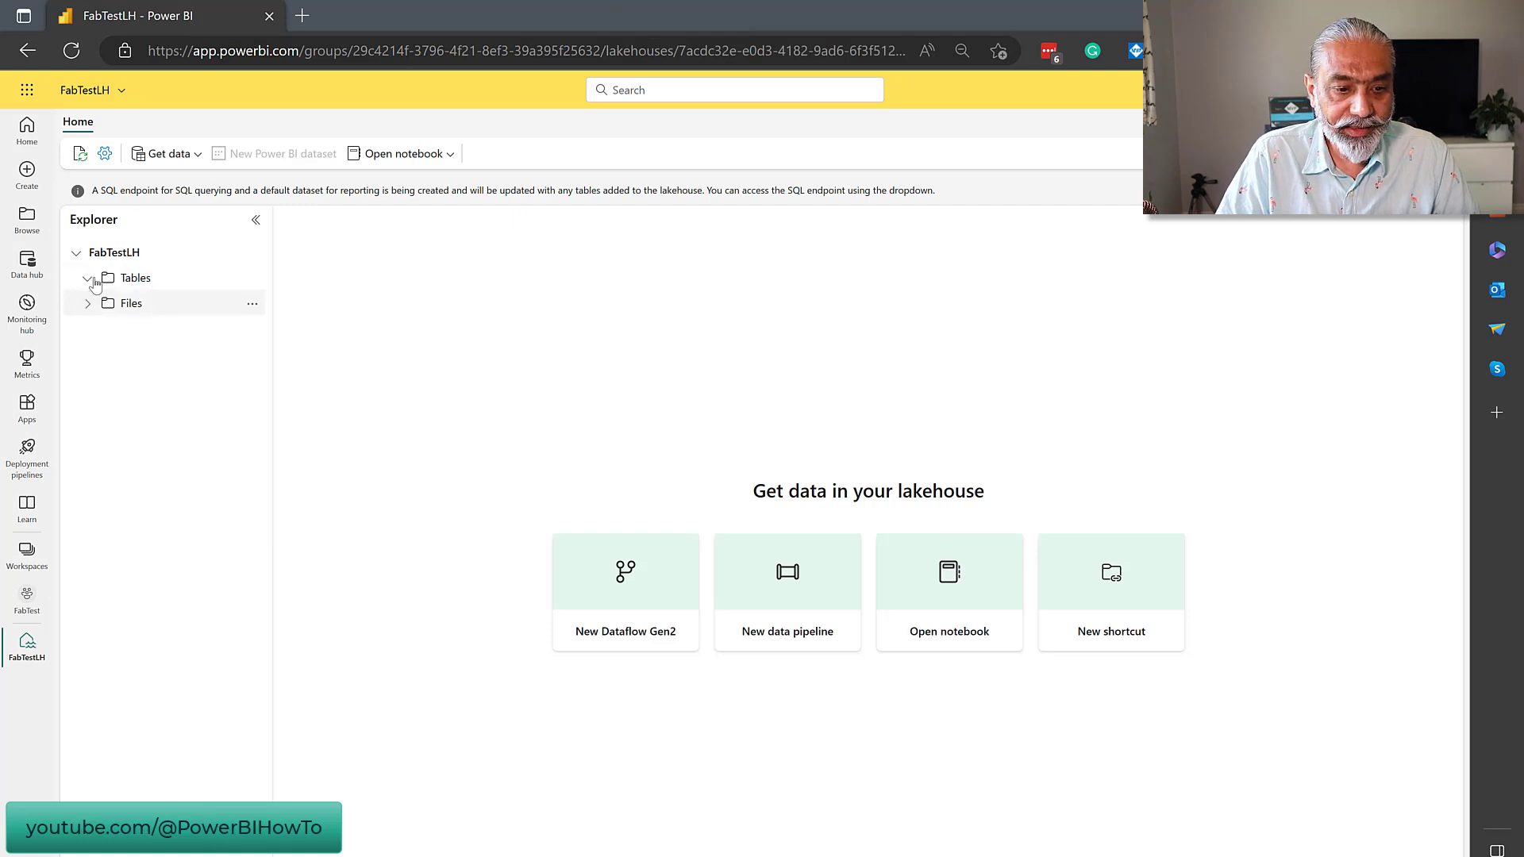
pyautogui.click(90, 280)
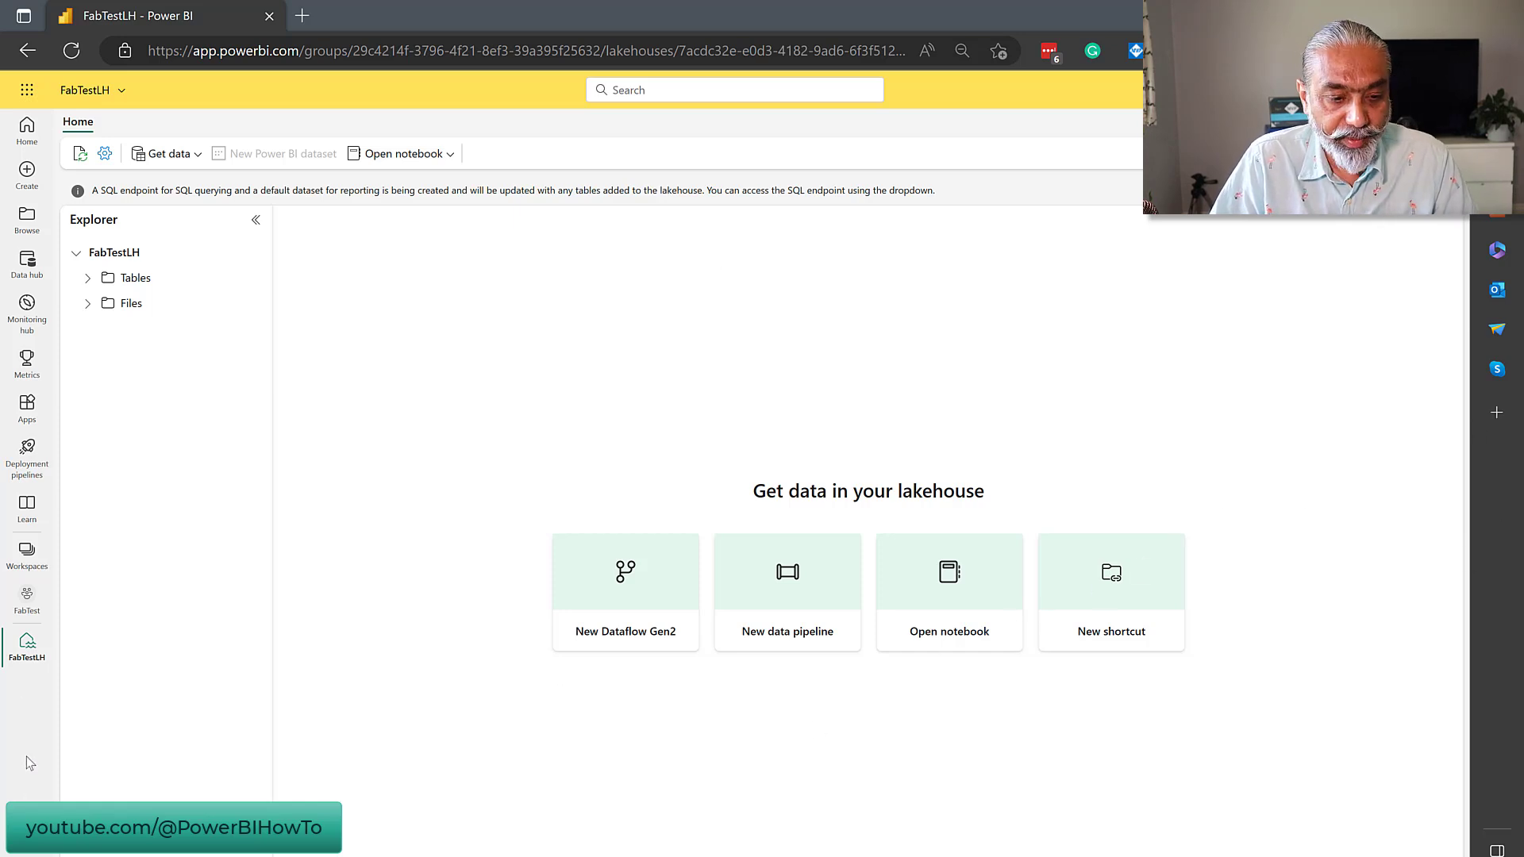
pyautogui.click(24, 610)
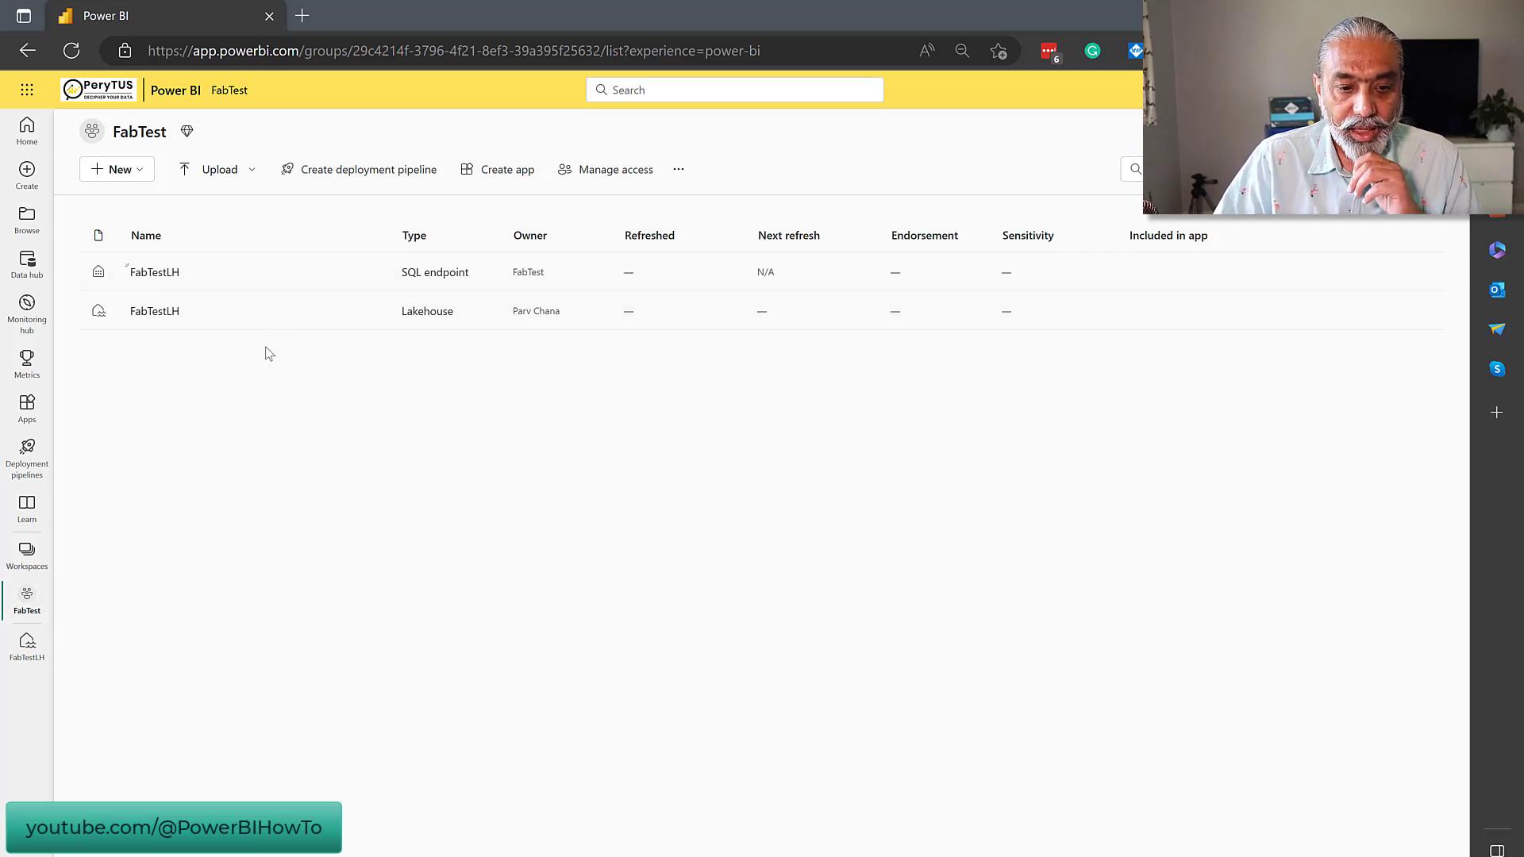
pyautogui.click(158, 314)
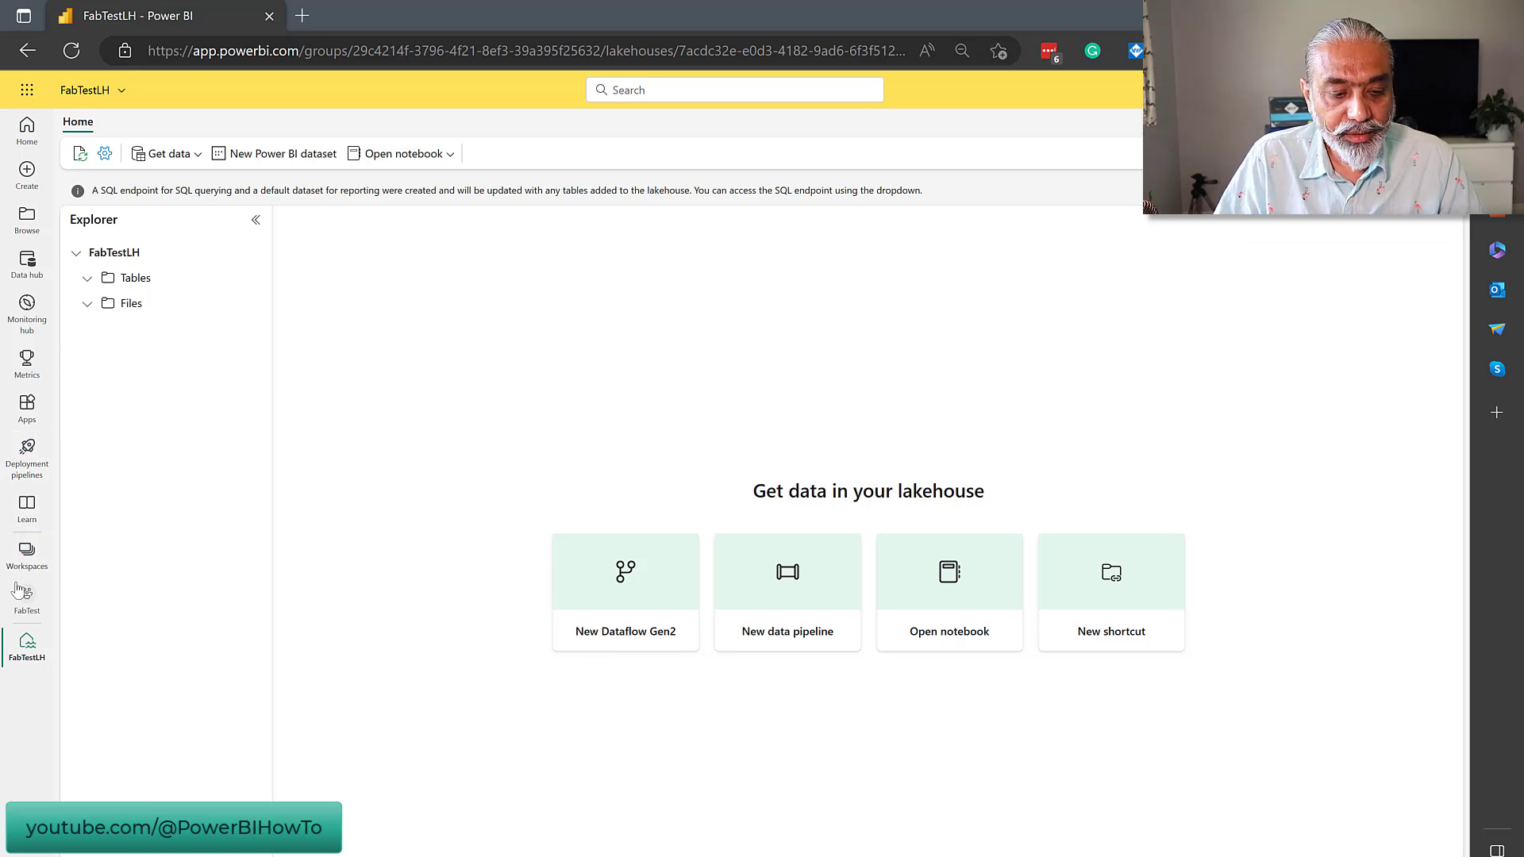
pyautogui.click(40, 605)
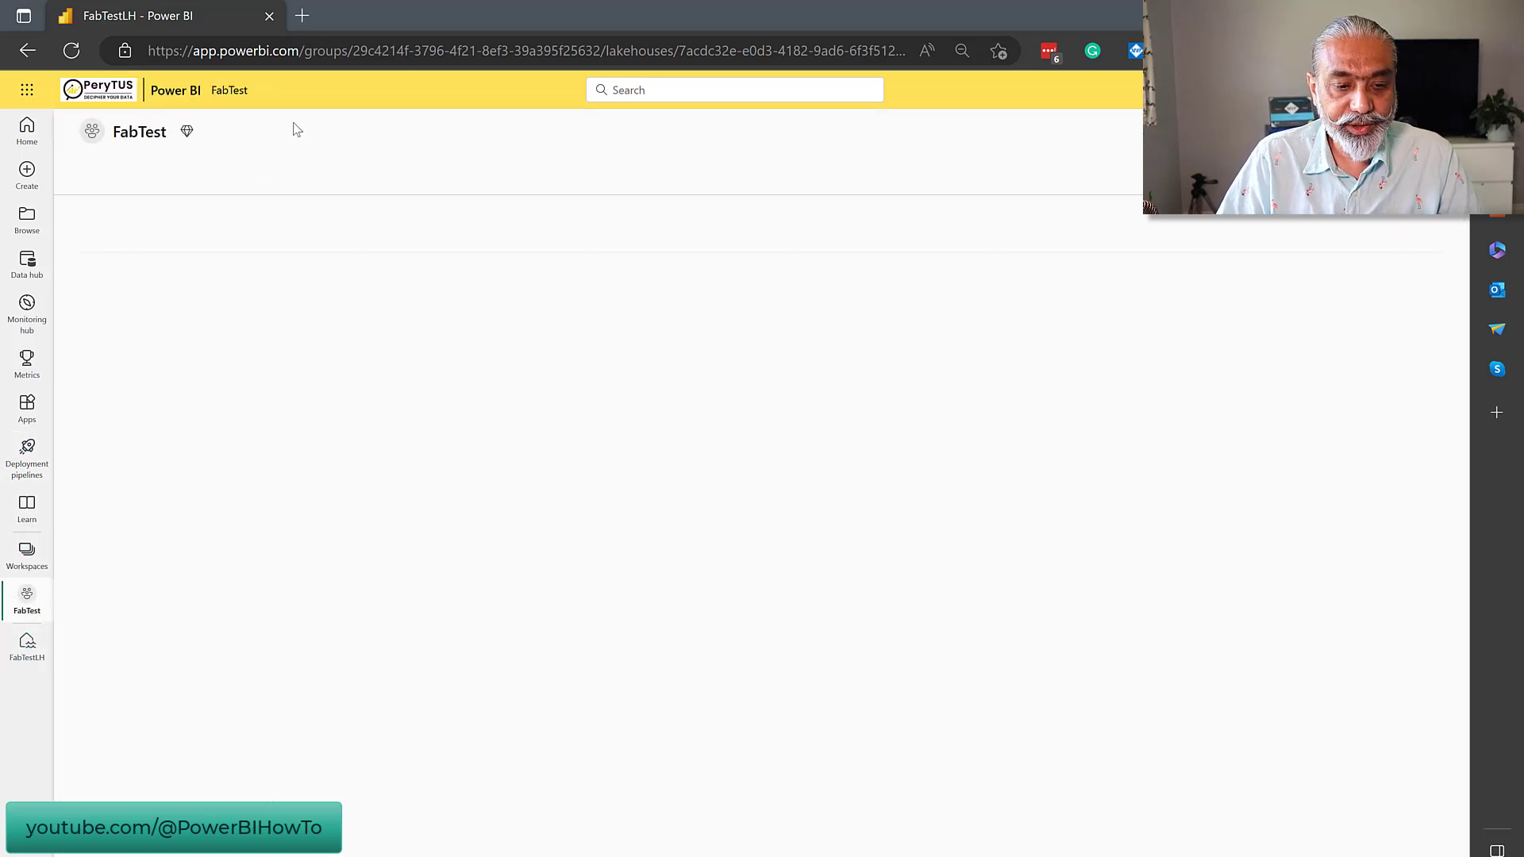
pyautogui.click(139, 172)
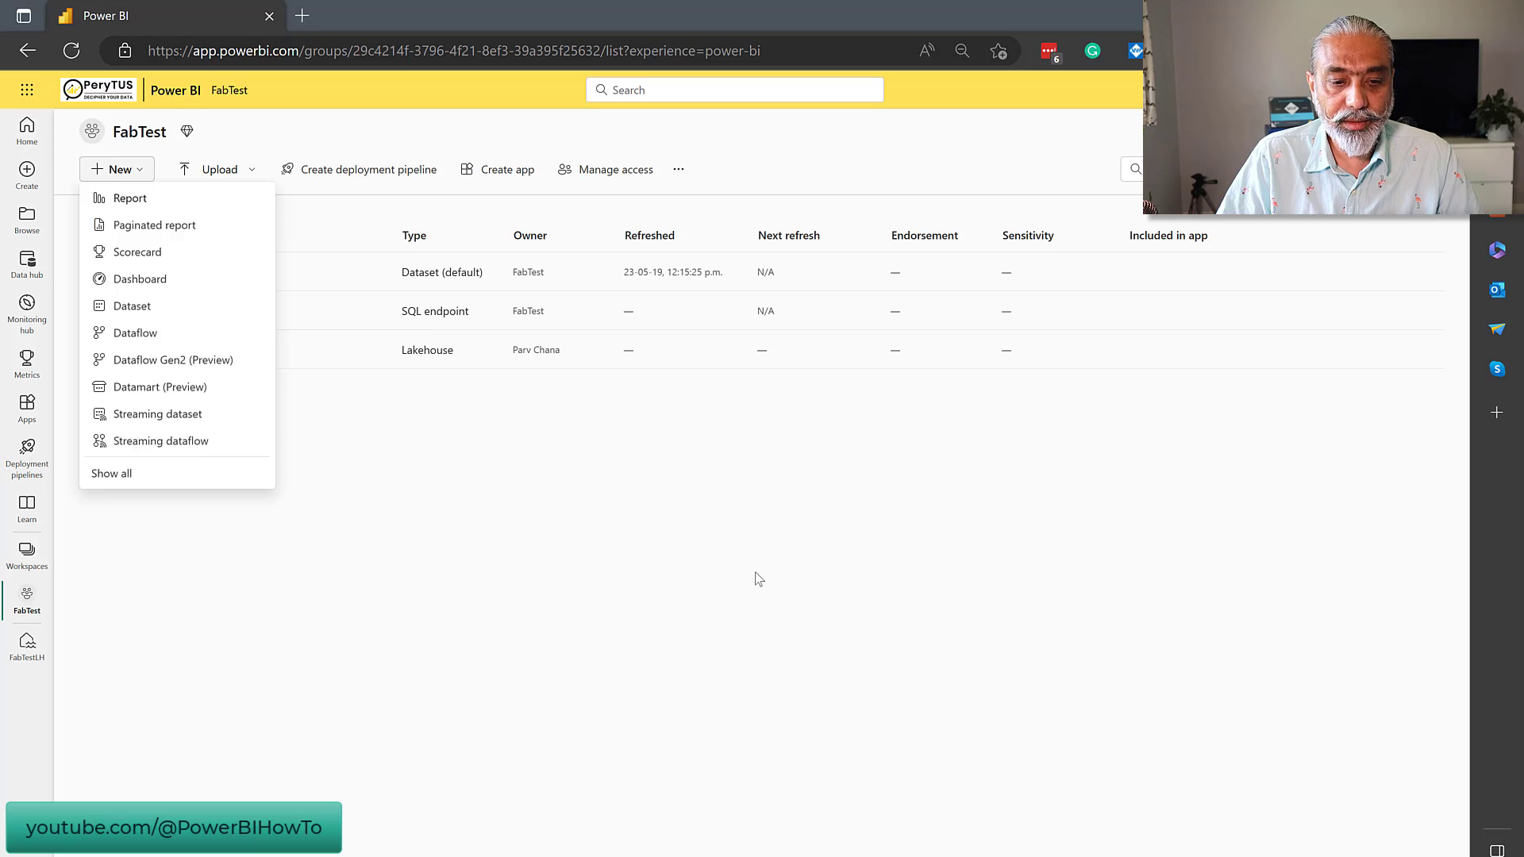
pyautogui.click(447, 439)
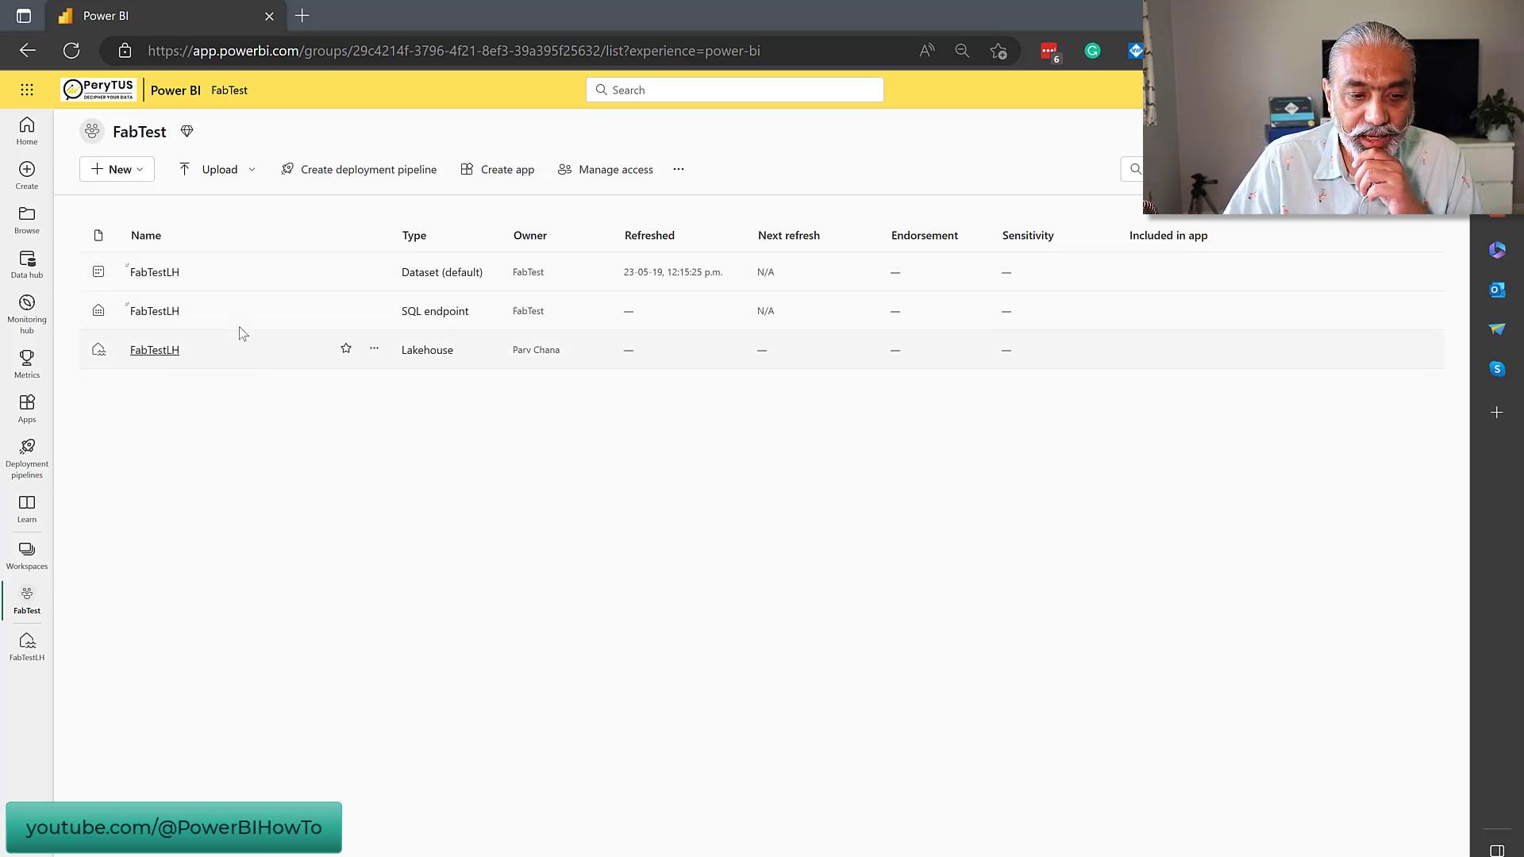
pyautogui.moveTo(127, 245)
pyautogui.mouseDown()
pyautogui.moveTo(401, 295)
pyautogui.moveTo(469, 271)
pyautogui.moveTo(435, 273)
pyautogui.mouseUp()
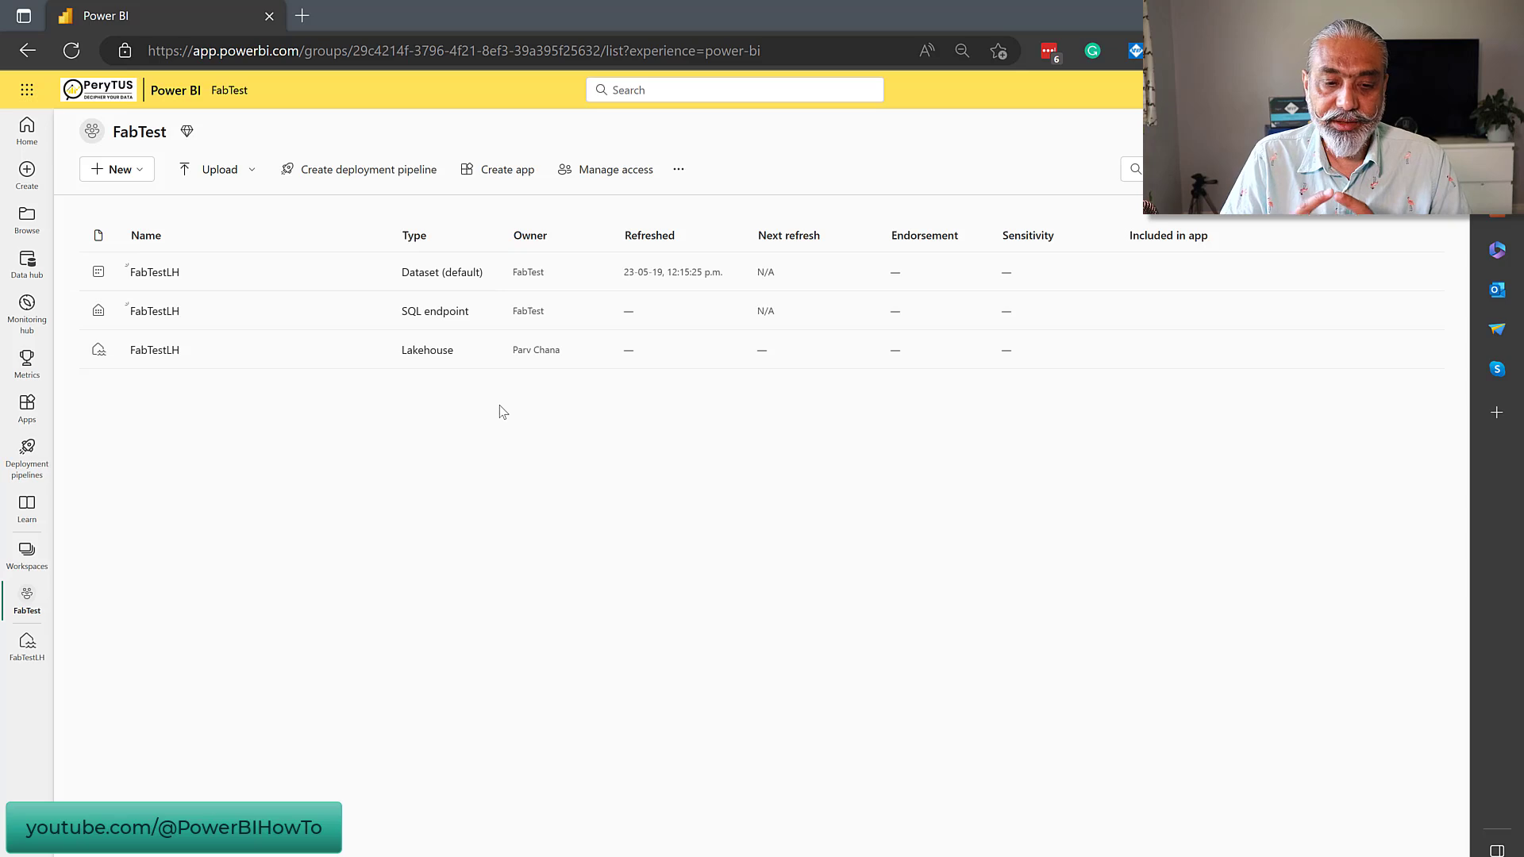
pyautogui.moveTo(511, 456)
pyautogui.mouseDown()
pyautogui.moveTo(458, 382)
pyautogui.moveTo(492, 389)
pyautogui.moveTo(497, 365)
pyautogui.moveTo(476, 365)
pyautogui.mouseUp()
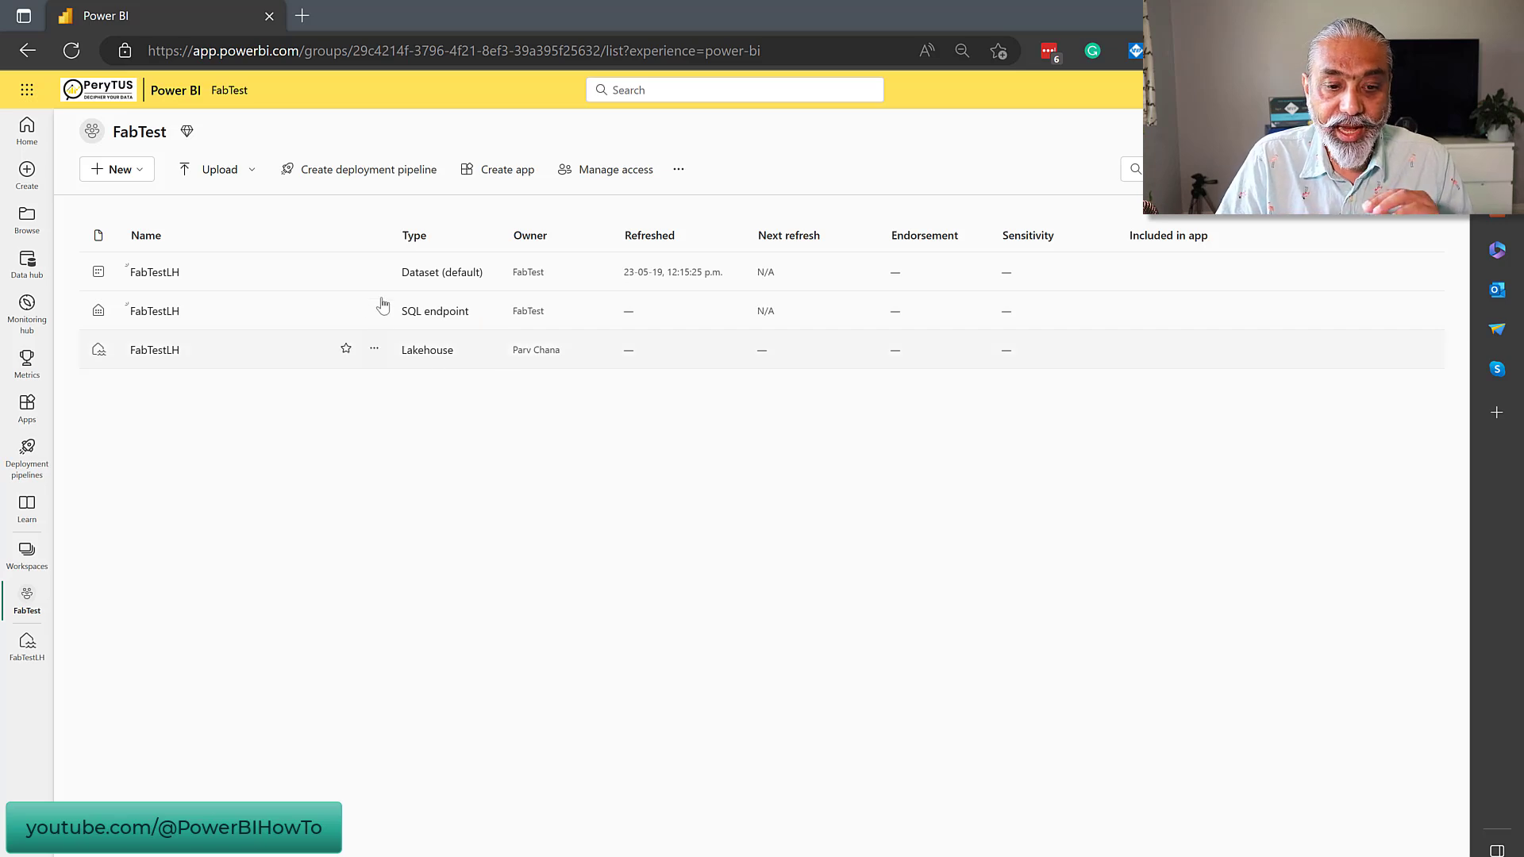
pyautogui.moveTo(307, 323)
pyautogui.mouseDown()
pyautogui.moveTo(395, 275)
pyautogui.moveTo(373, 311)
pyautogui.mouseUp()
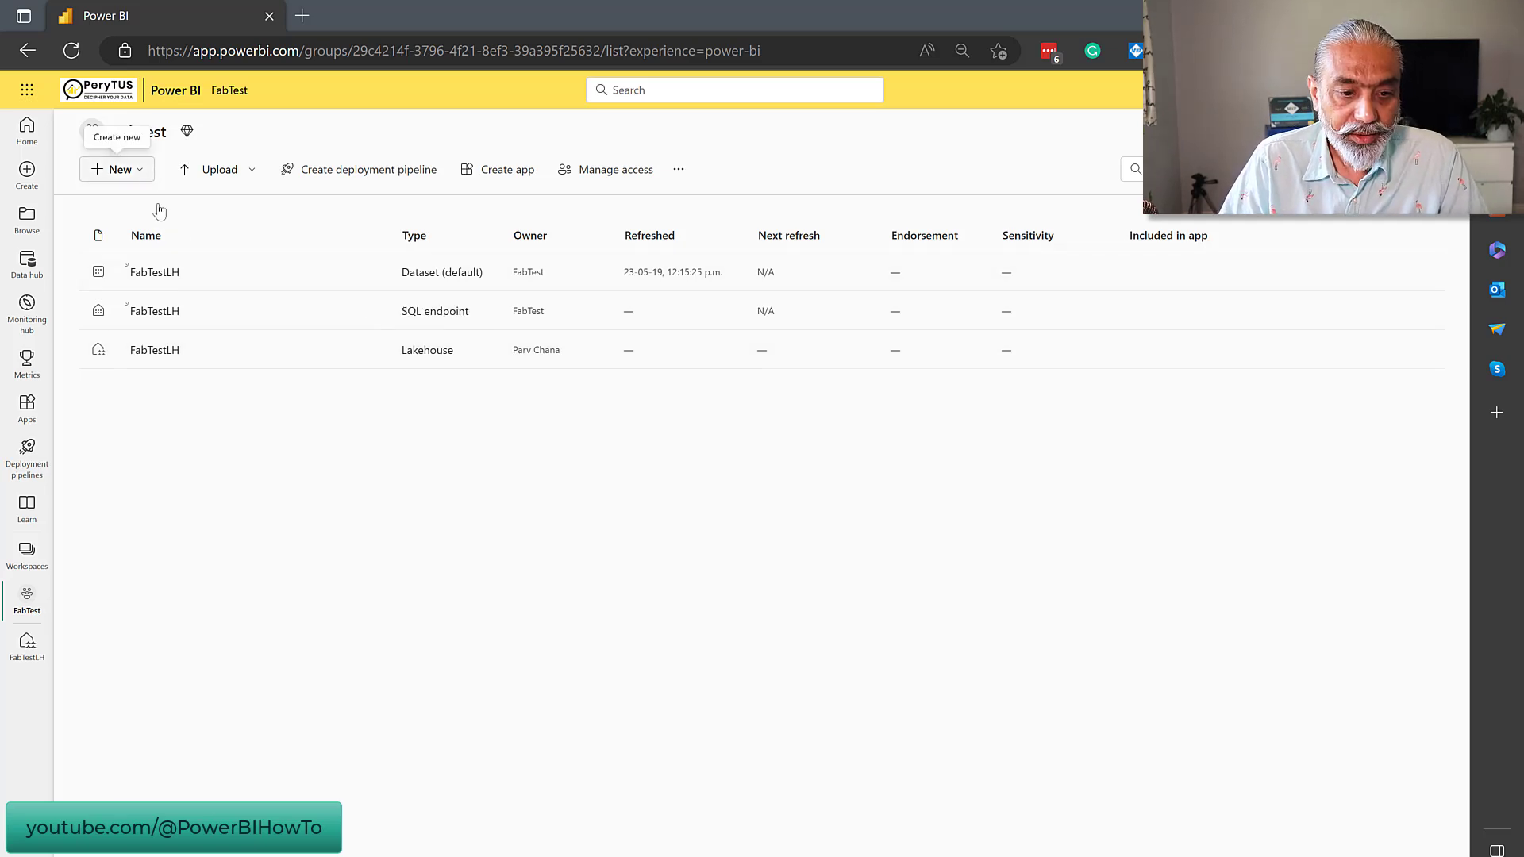
# Step: From the full item list, pick Warehouse, name it FabTestDWH and create it
pyautogui.click(148, 173)
pyautogui.click(142, 475)
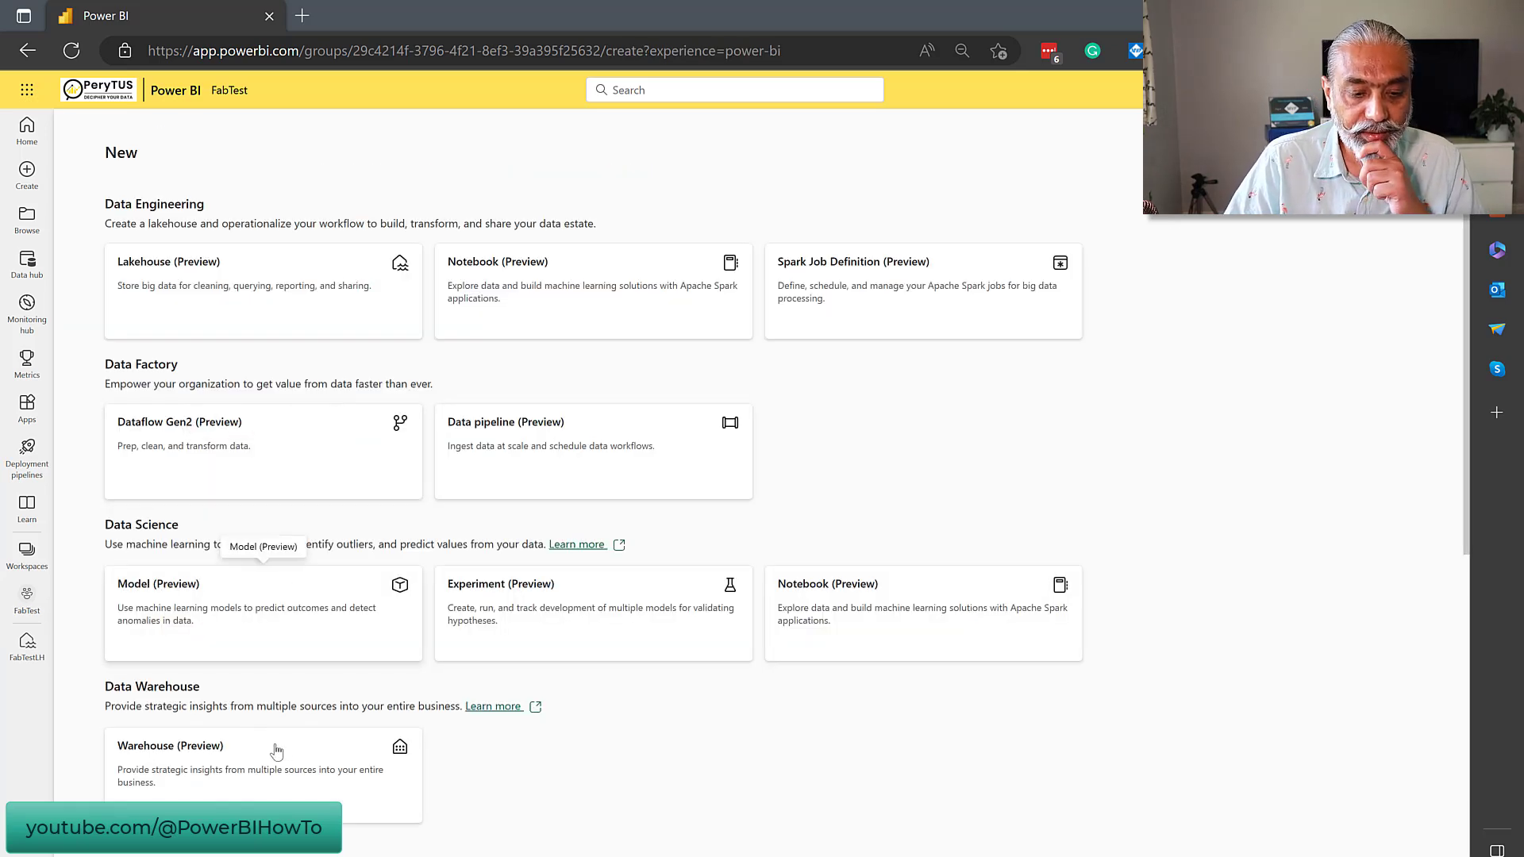
pyautogui.click(317, 750)
pyautogui.click(711, 473)
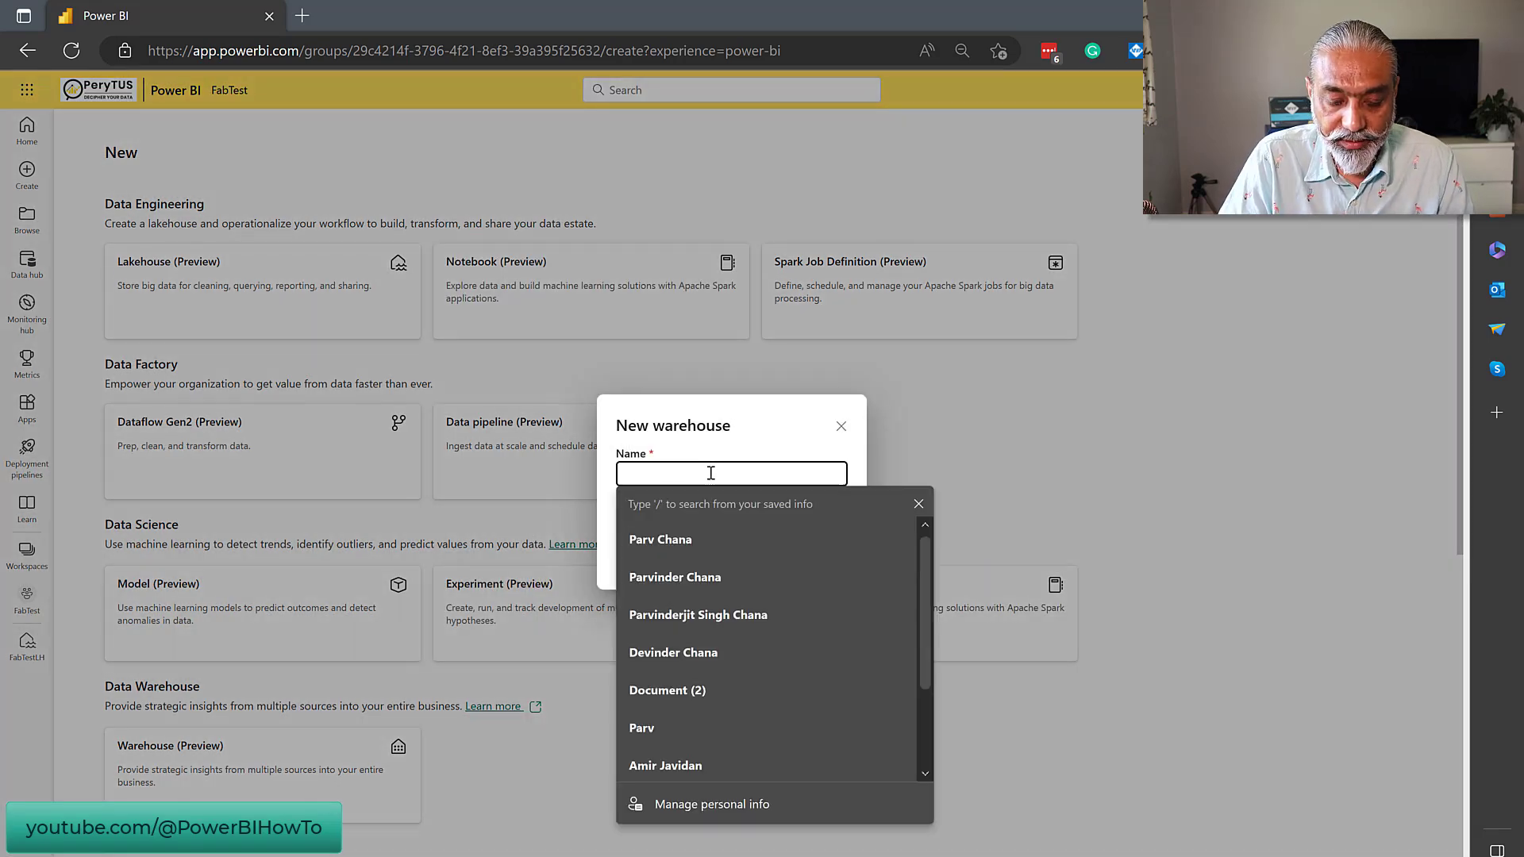
pyautogui.write('FabTe')
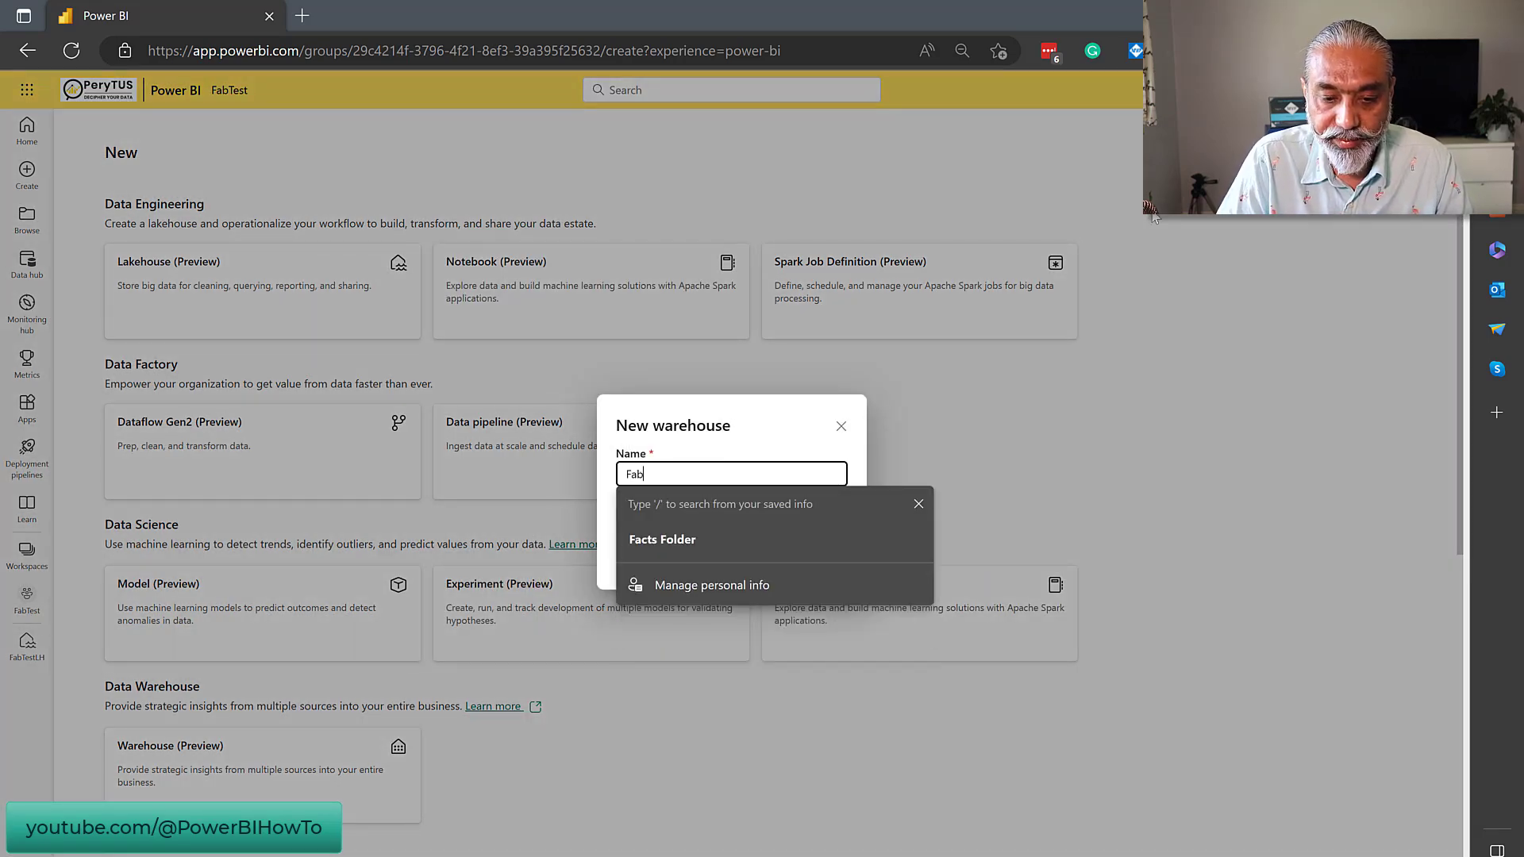
pyautogui.press('BackSpace')
pyautogui.press('BackSpace')
pyautogui.write('test')
pyautogui.press('BackSpace')
pyautogui.press('BackSpace')
pyautogui.press('BackSpace')
pyautogui.press('BackSpace')
pyautogui.write('TestDWH')
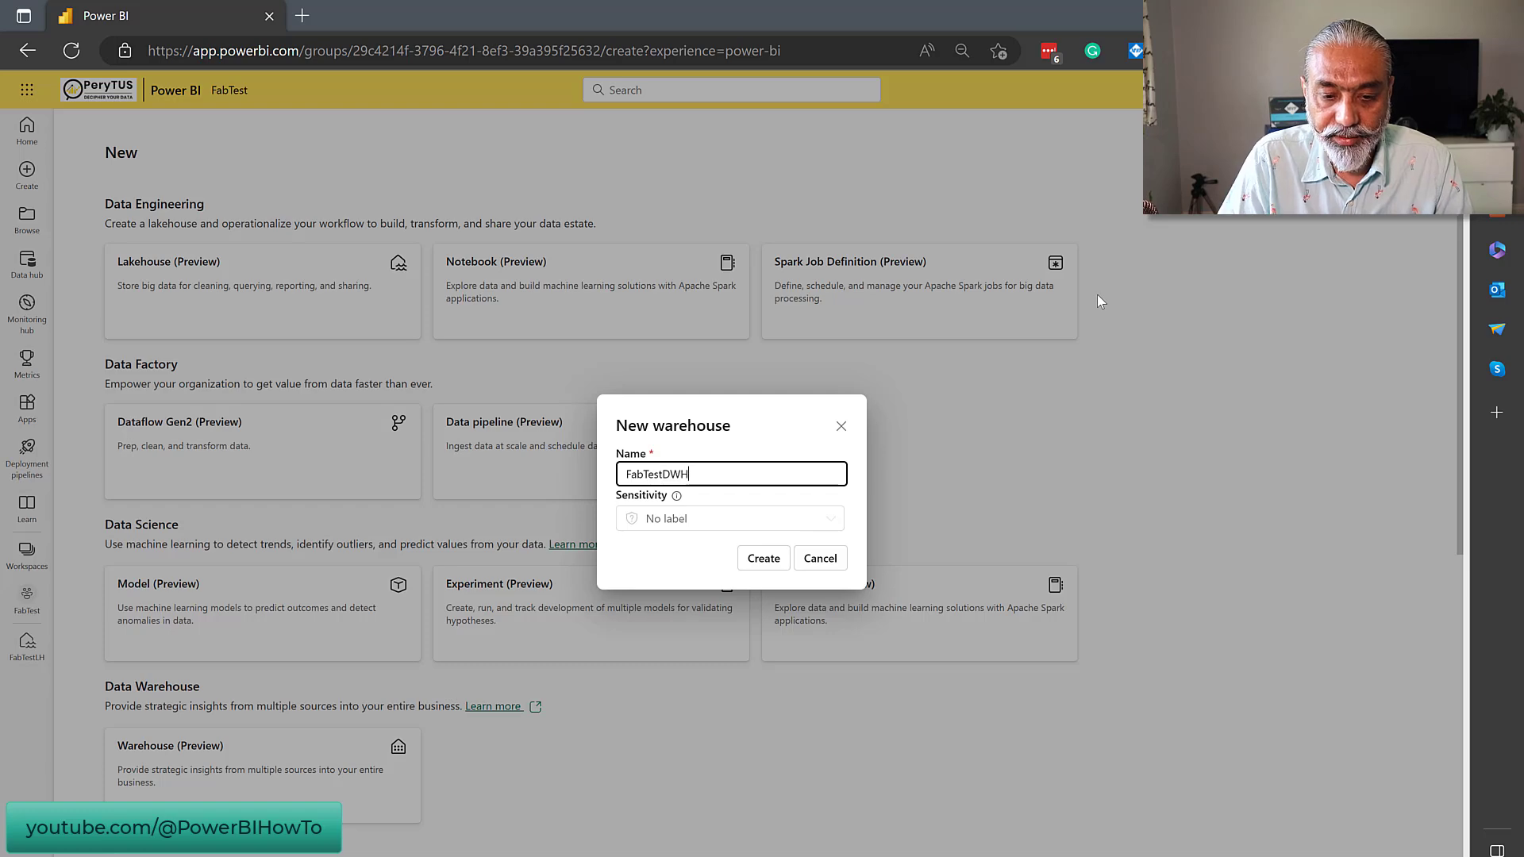
pyautogui.click(762, 560)
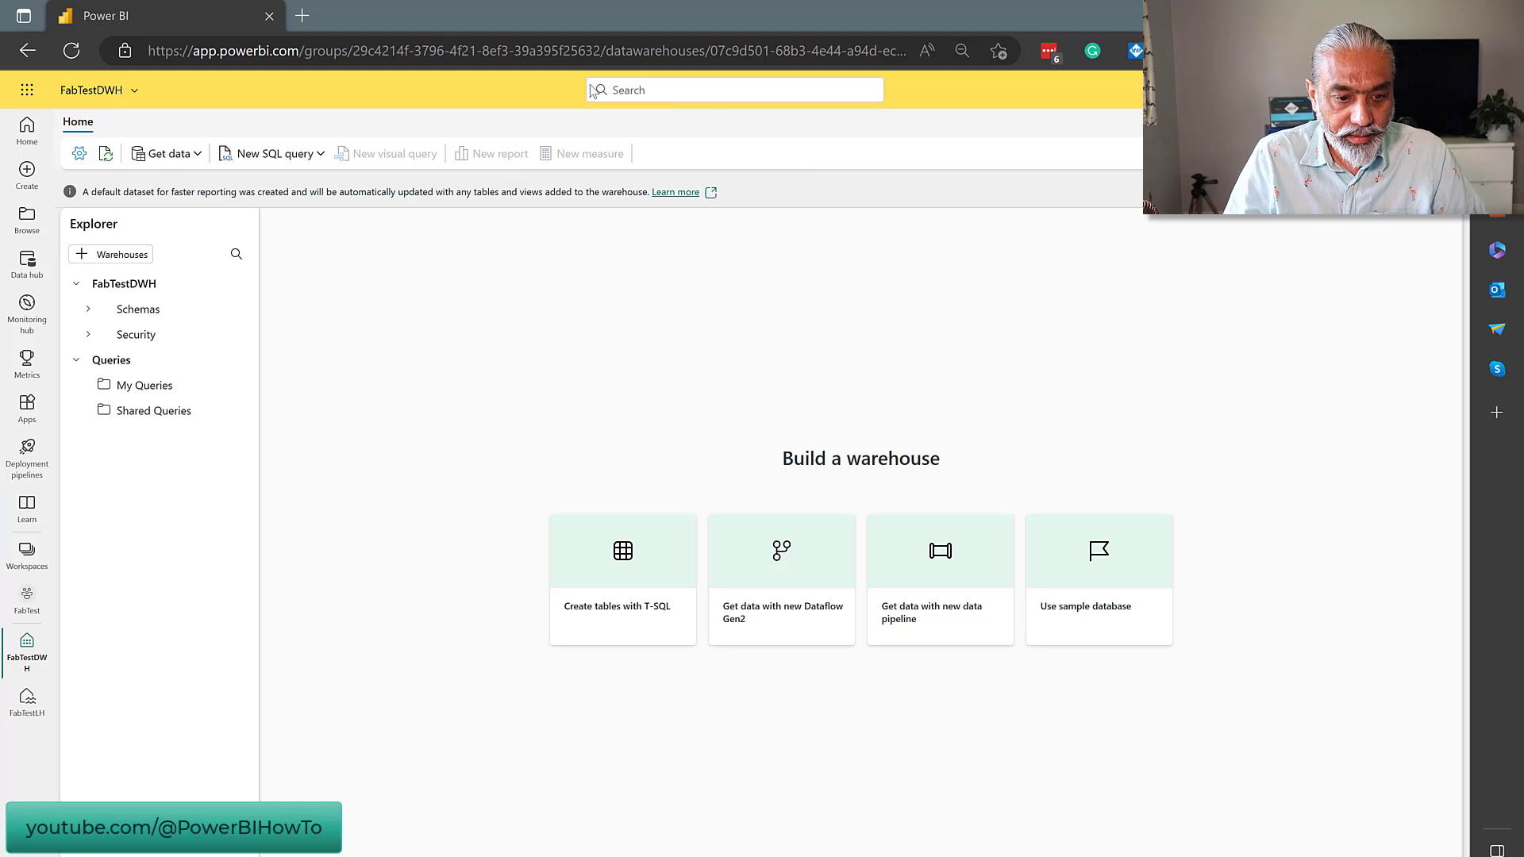
# Step: Expand the warehouse's Schemas and Security folders, then go back to the FabTest workspace
pyautogui.click(93, 312)
pyautogui.click(89, 385)
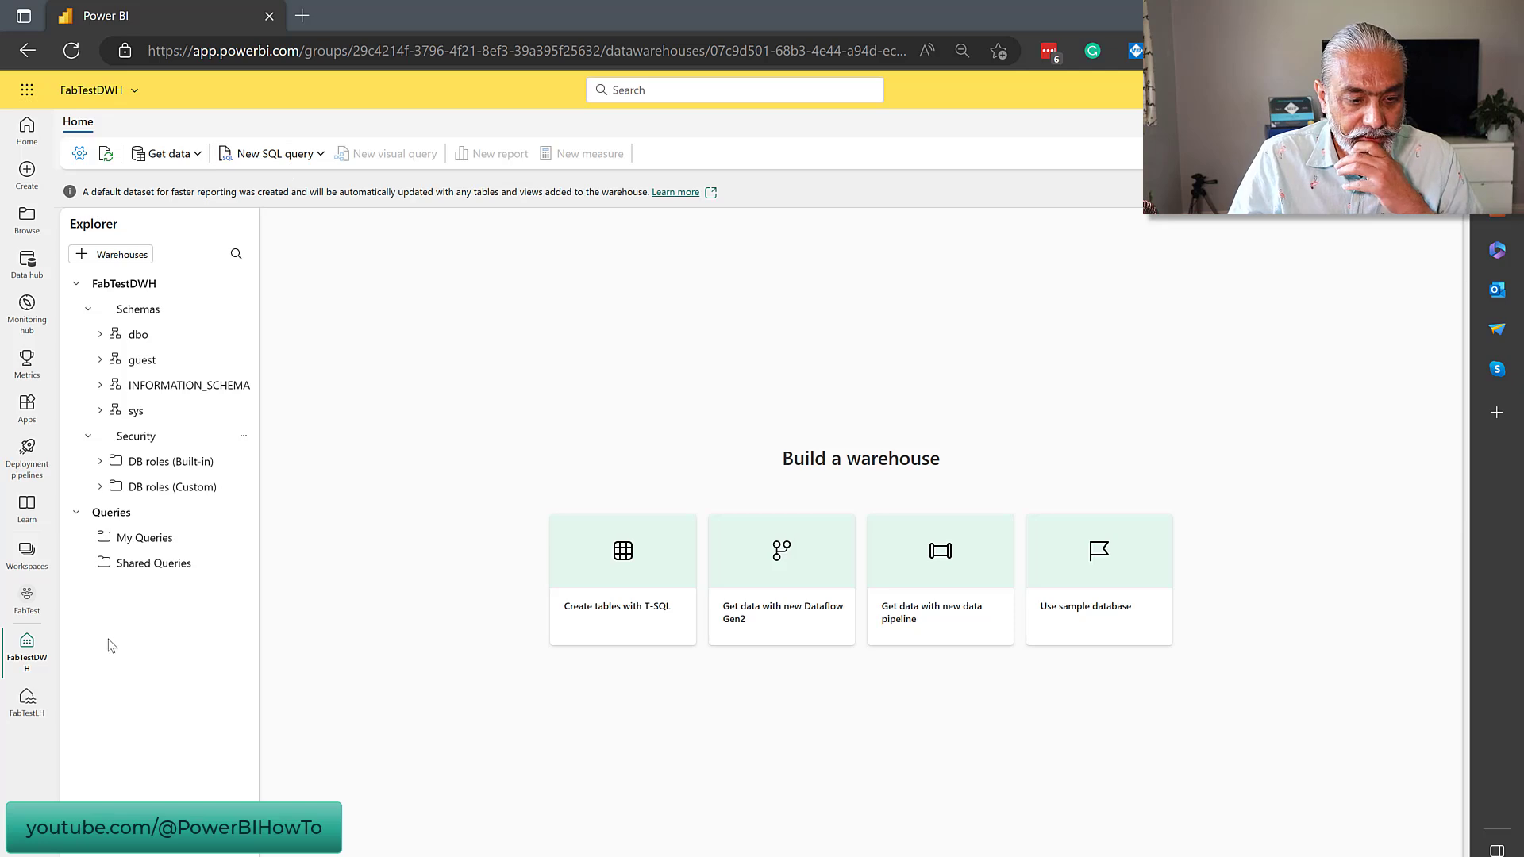
pyautogui.click(28, 601)
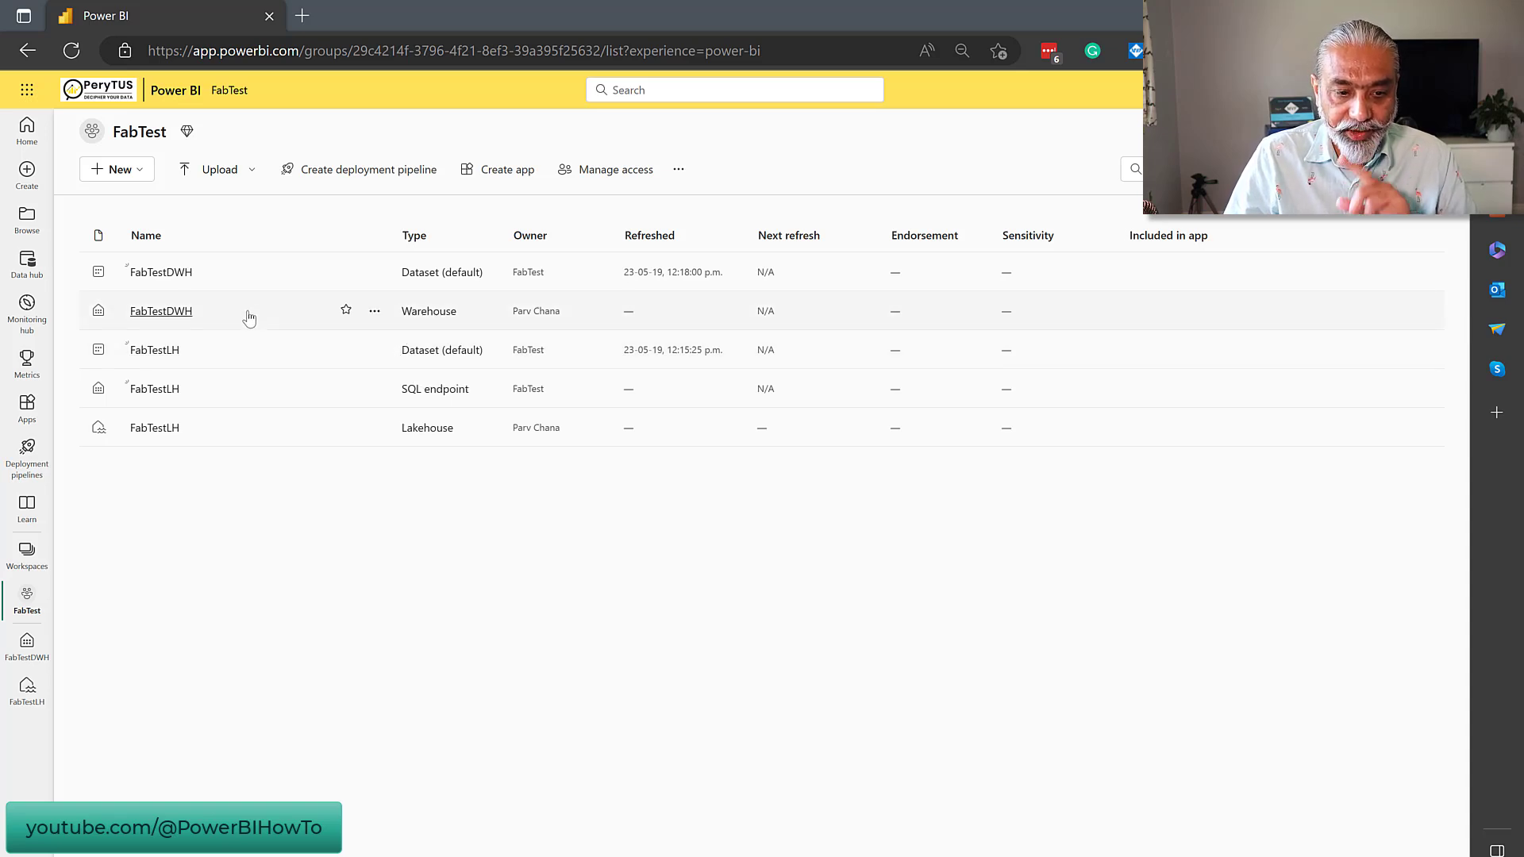
# Step: Open the FabTestDWH warehouse from the FabTest workspace list
pyautogui.doubleClick(471, 319)
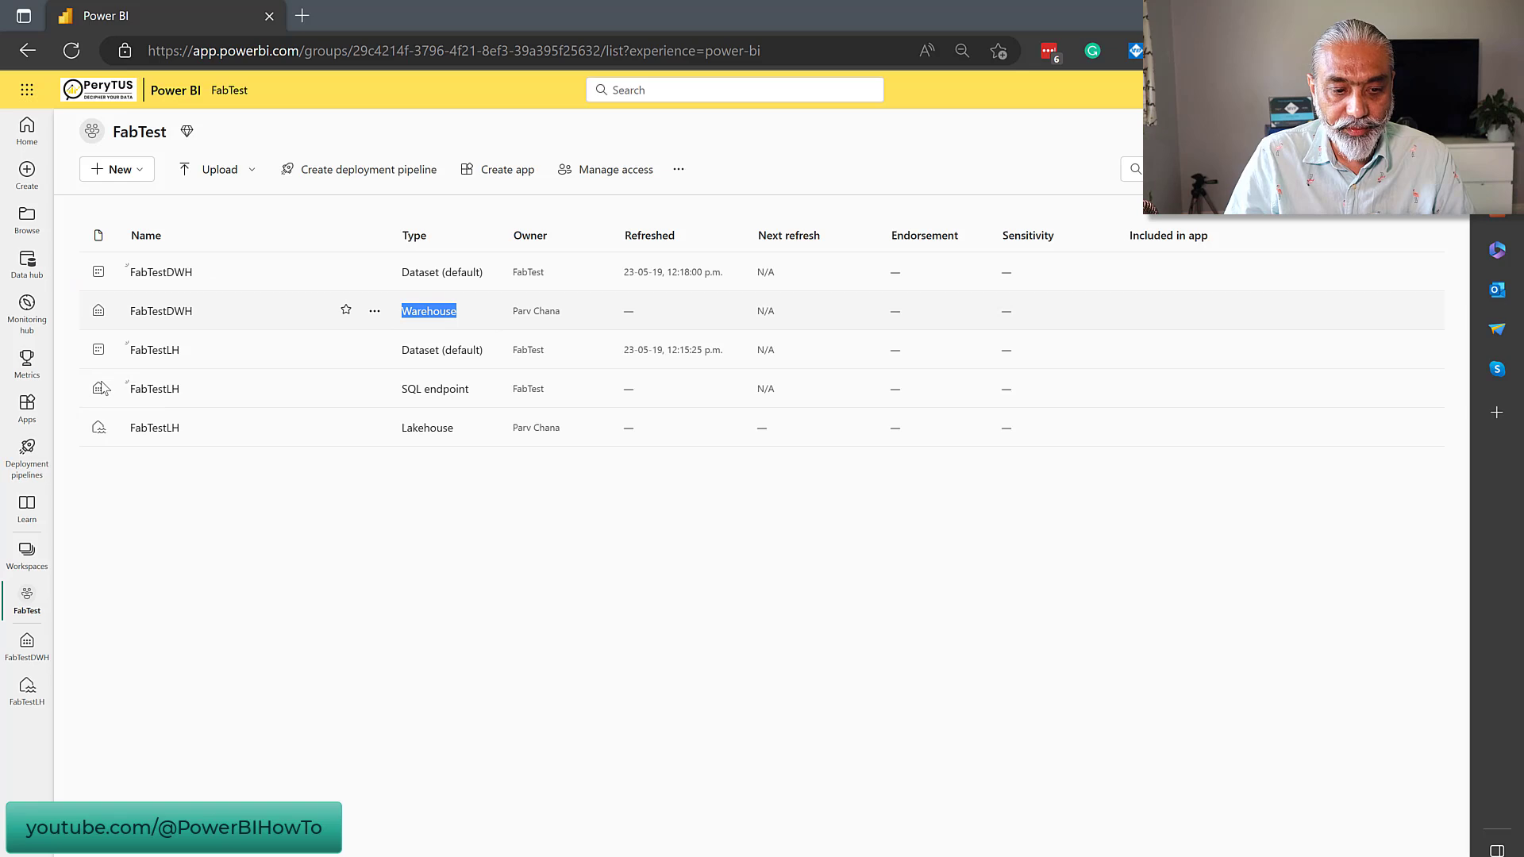
pyautogui.click(419, 552)
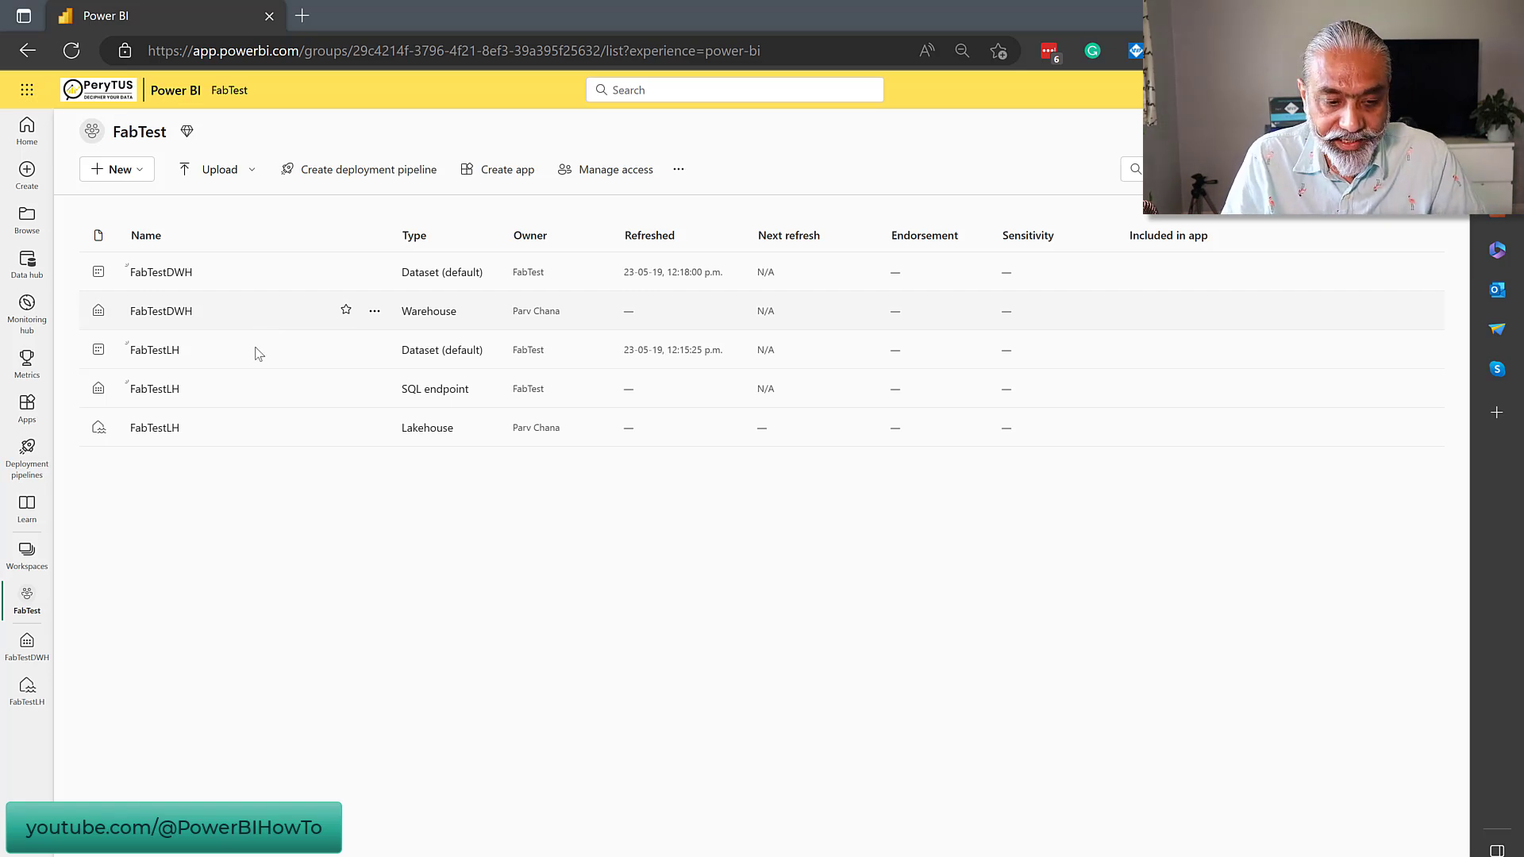
pyautogui.click(181, 314)
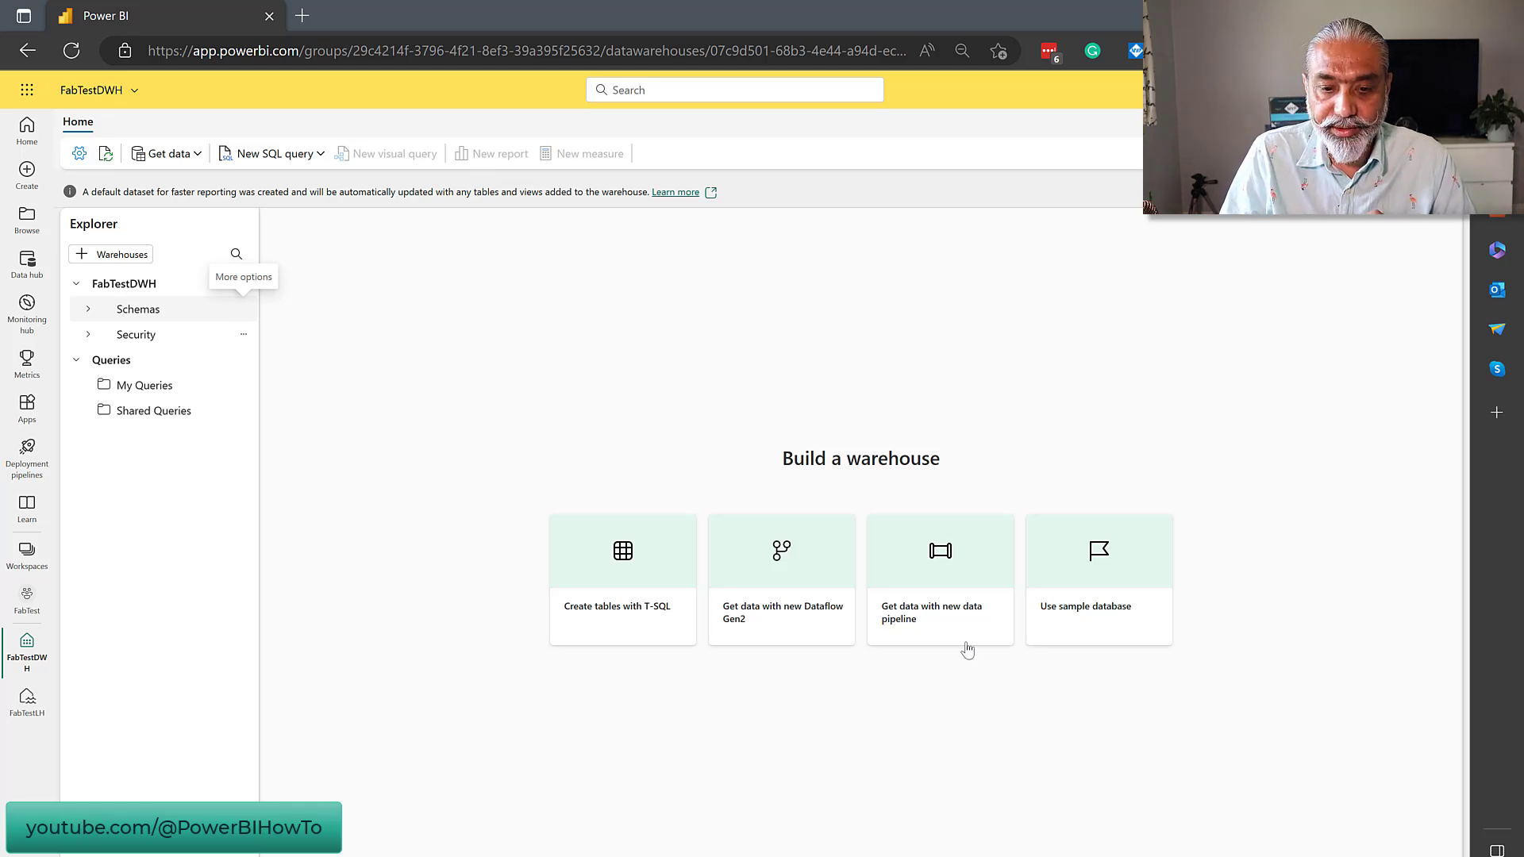
# Step: Load the sample database, browse the seven dbo tables, and start a blank SQL query
pyautogui.click(1101, 593)
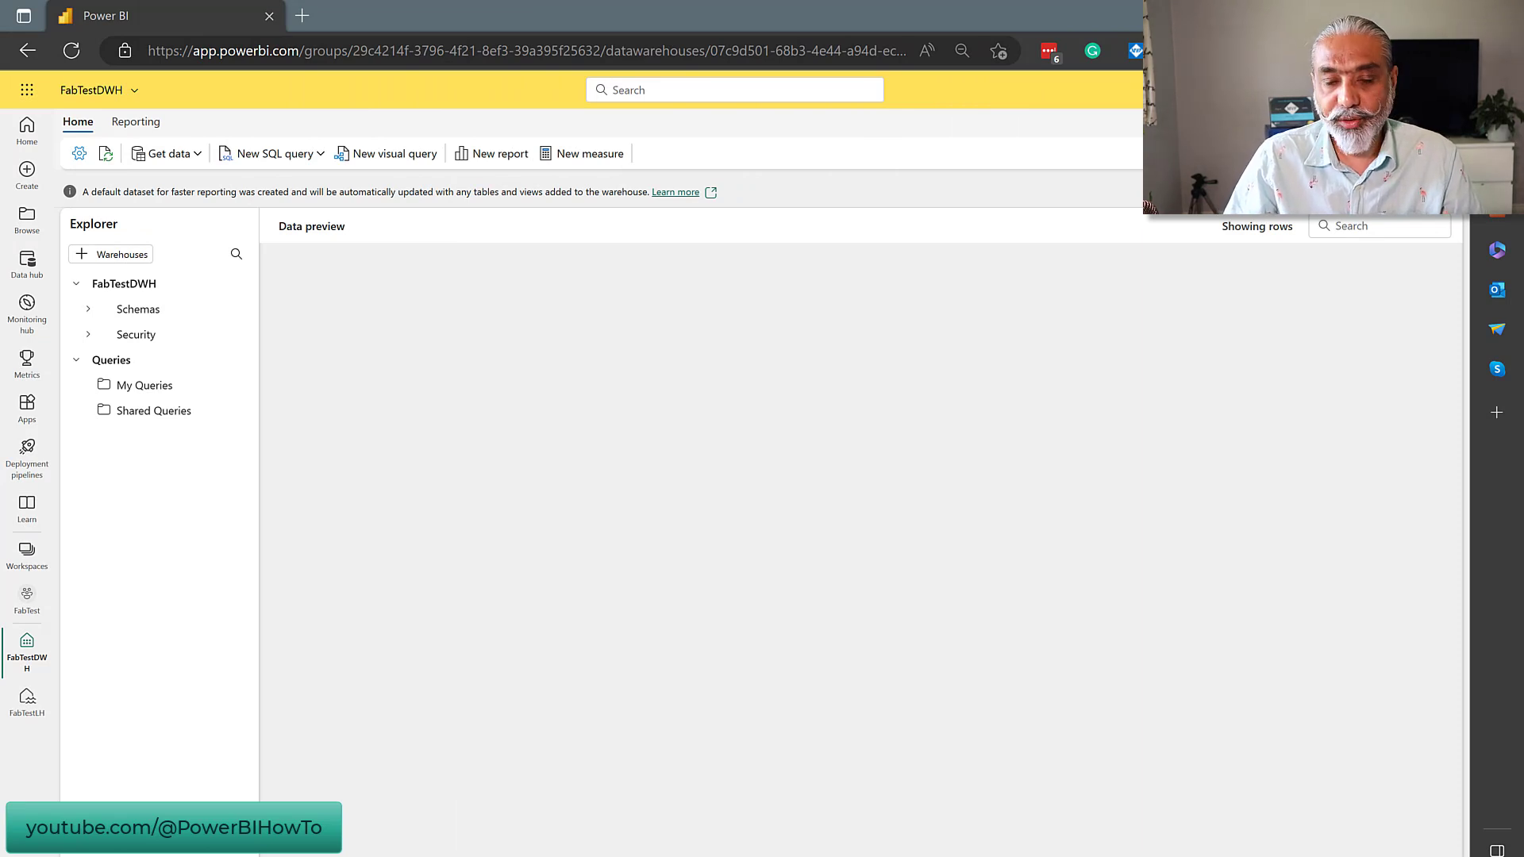
pyautogui.click(90, 315)
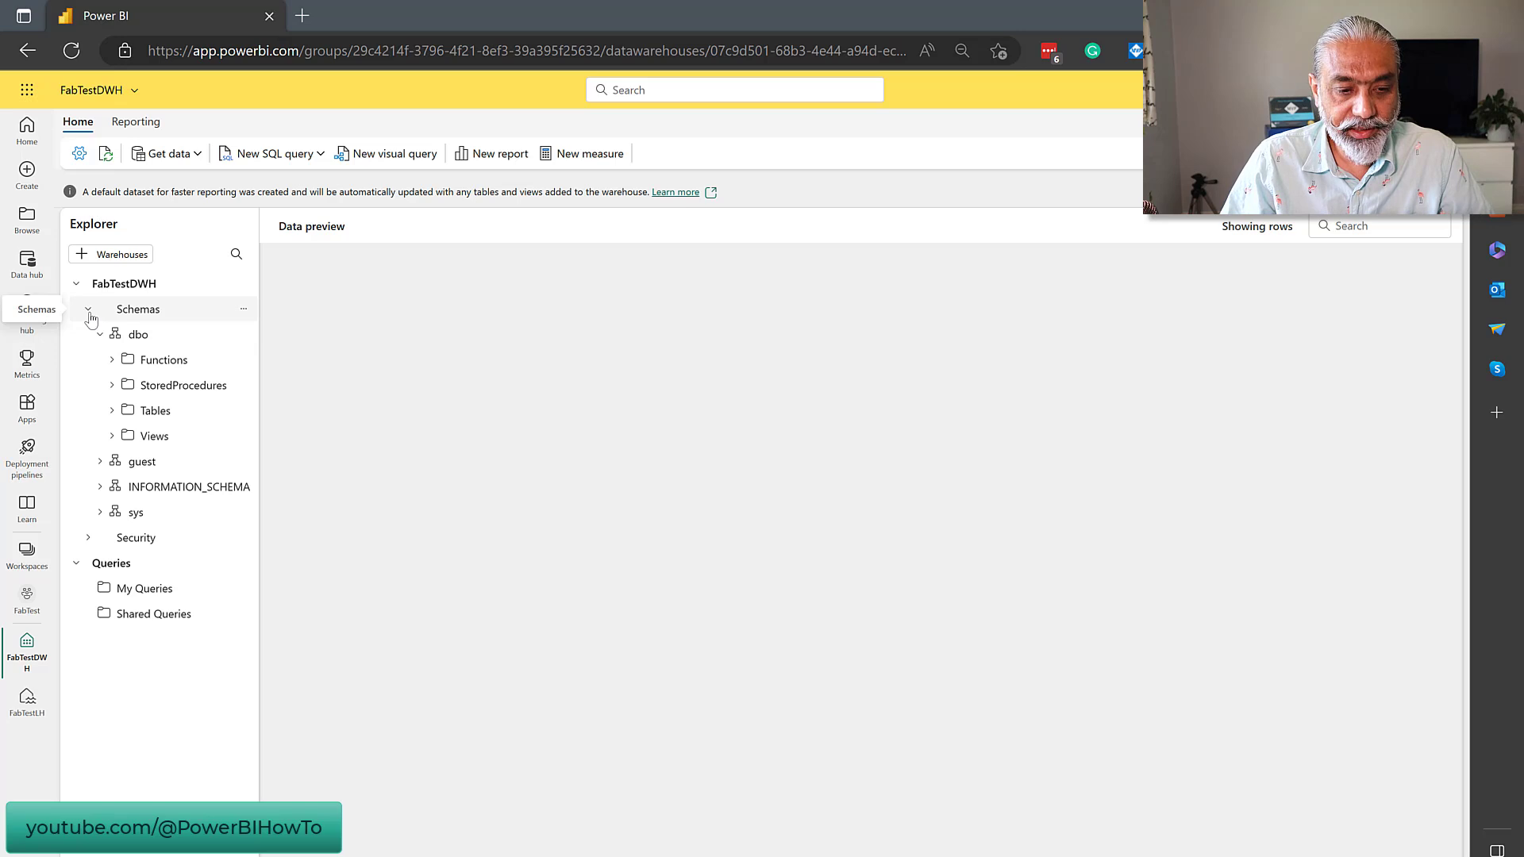
pyautogui.click(112, 411)
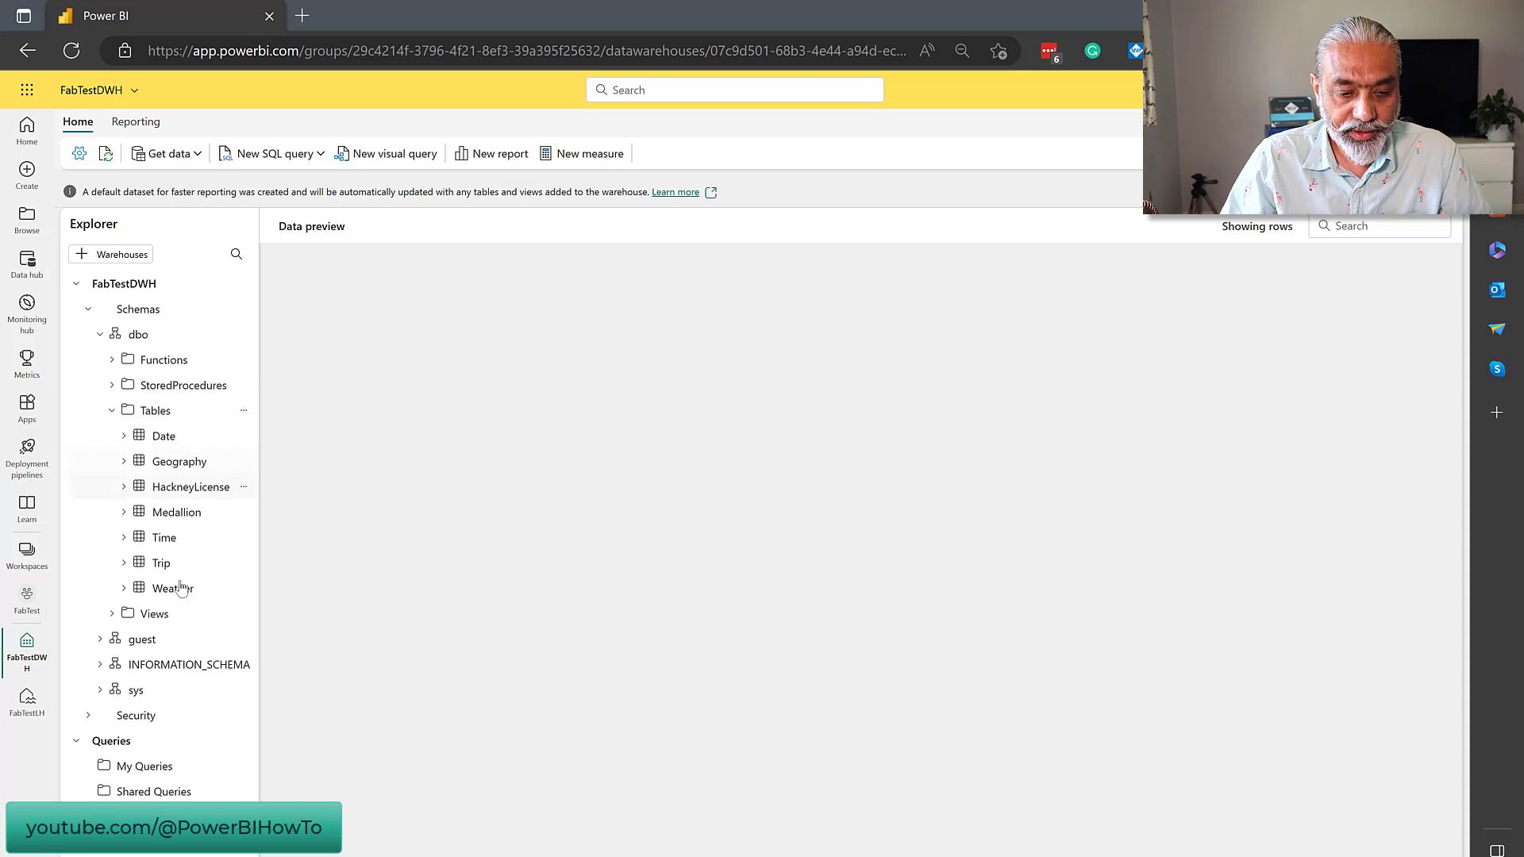
pyautogui.click(123, 436)
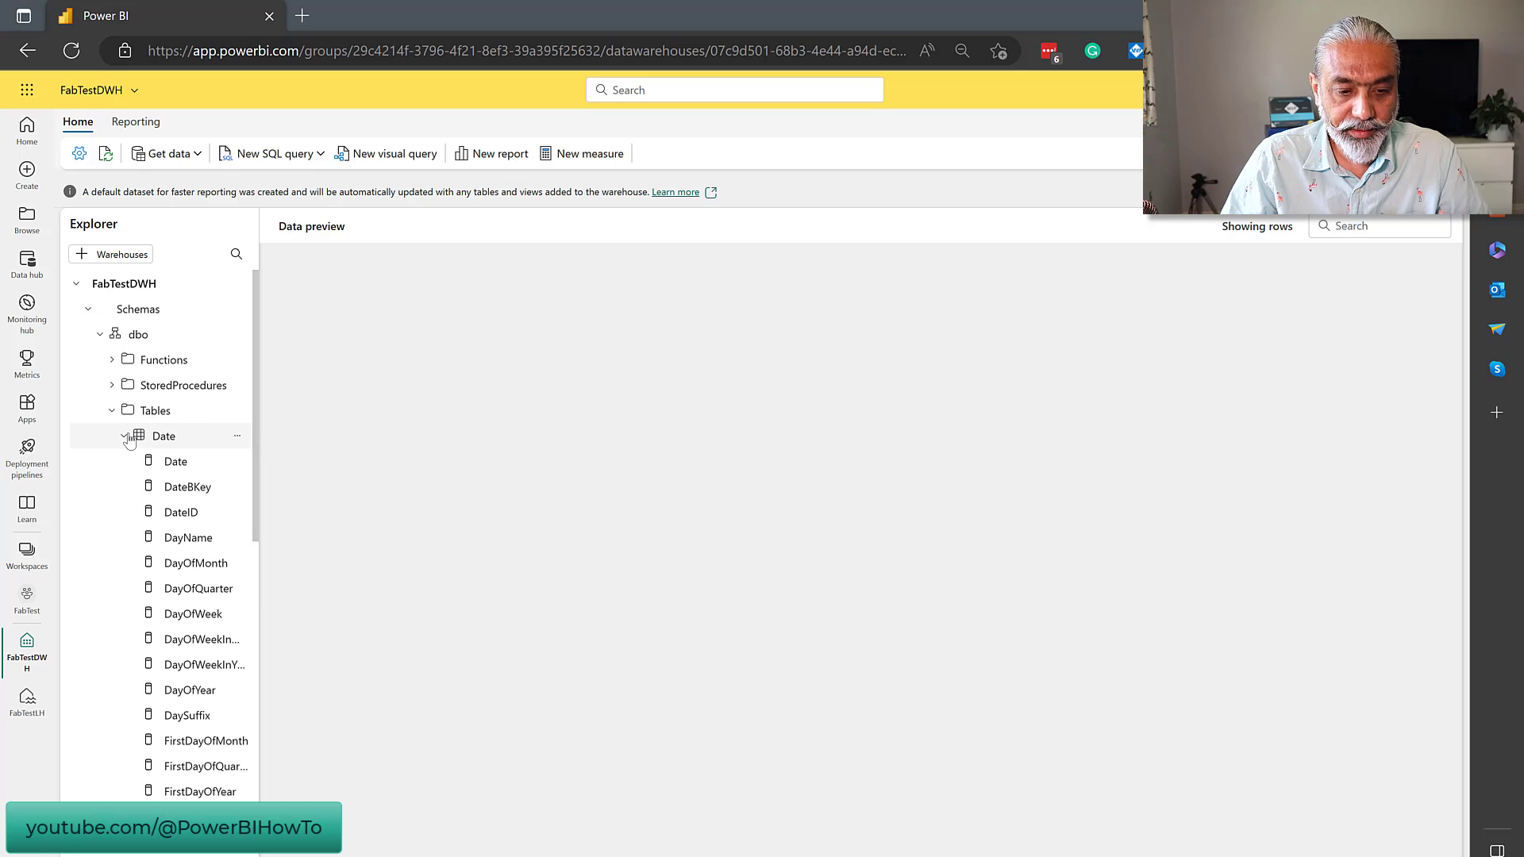
pyautogui.click(124, 436)
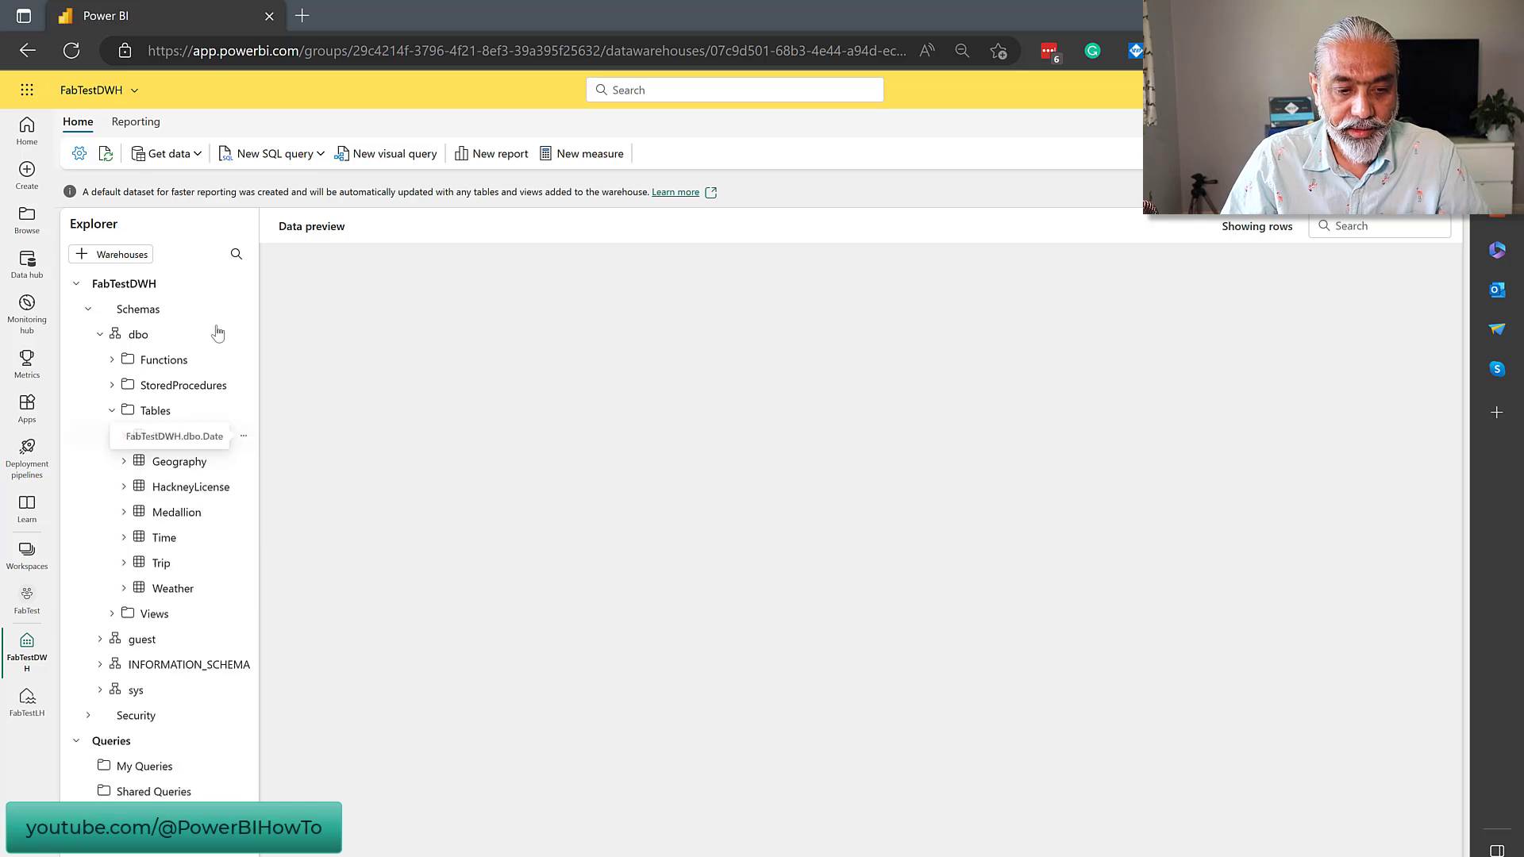
pyautogui.click(269, 155)
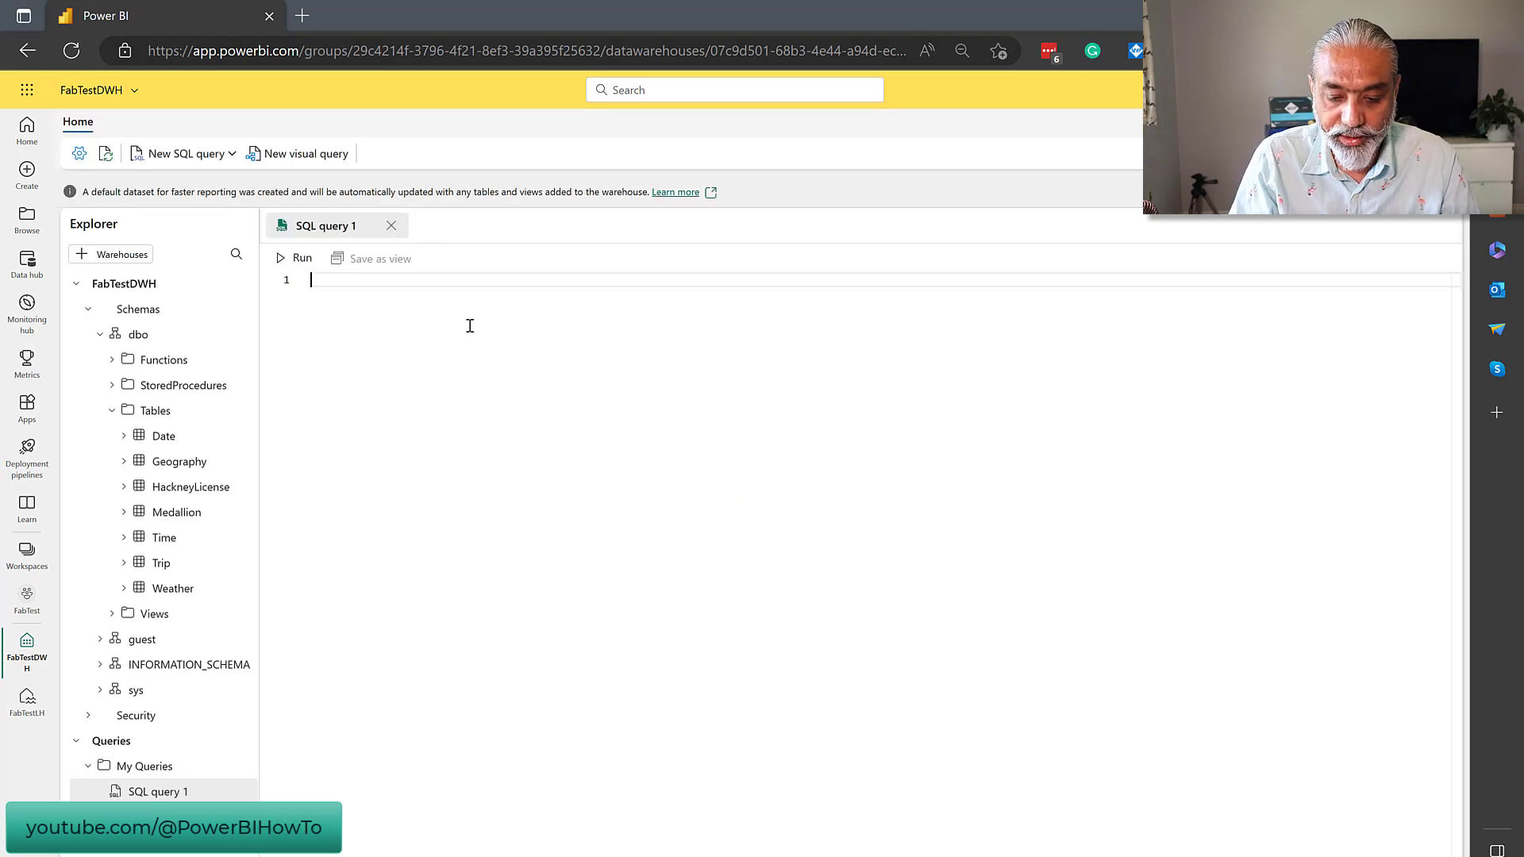
# Step: Run 'Select * from Weather', expand Views, then return to the FabTest workspace list
pyautogui.write('Select * from')
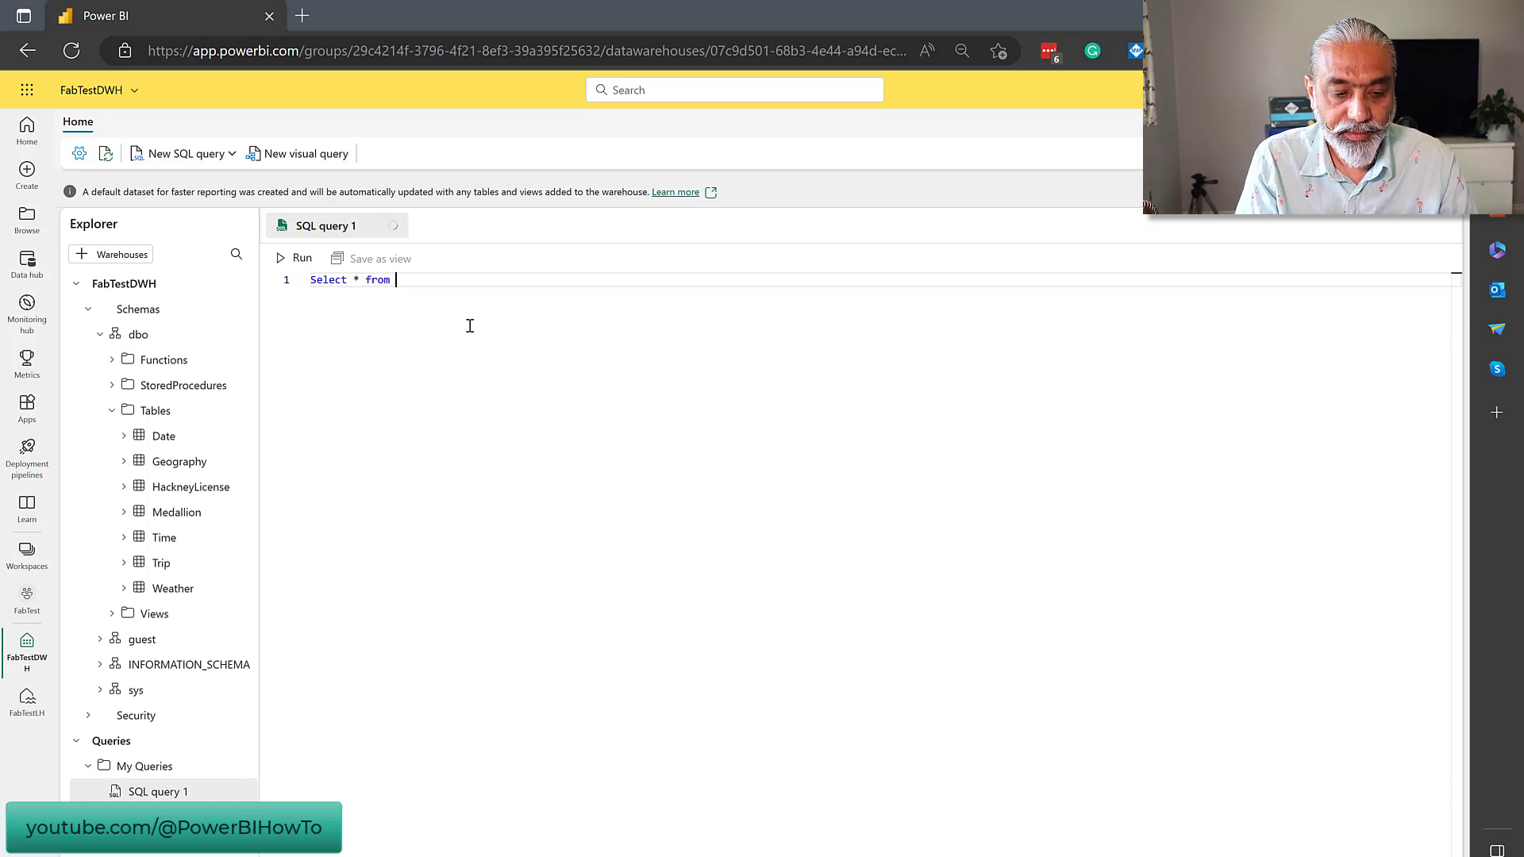
pyautogui.write(' Weather')
pyautogui.click(299, 257)
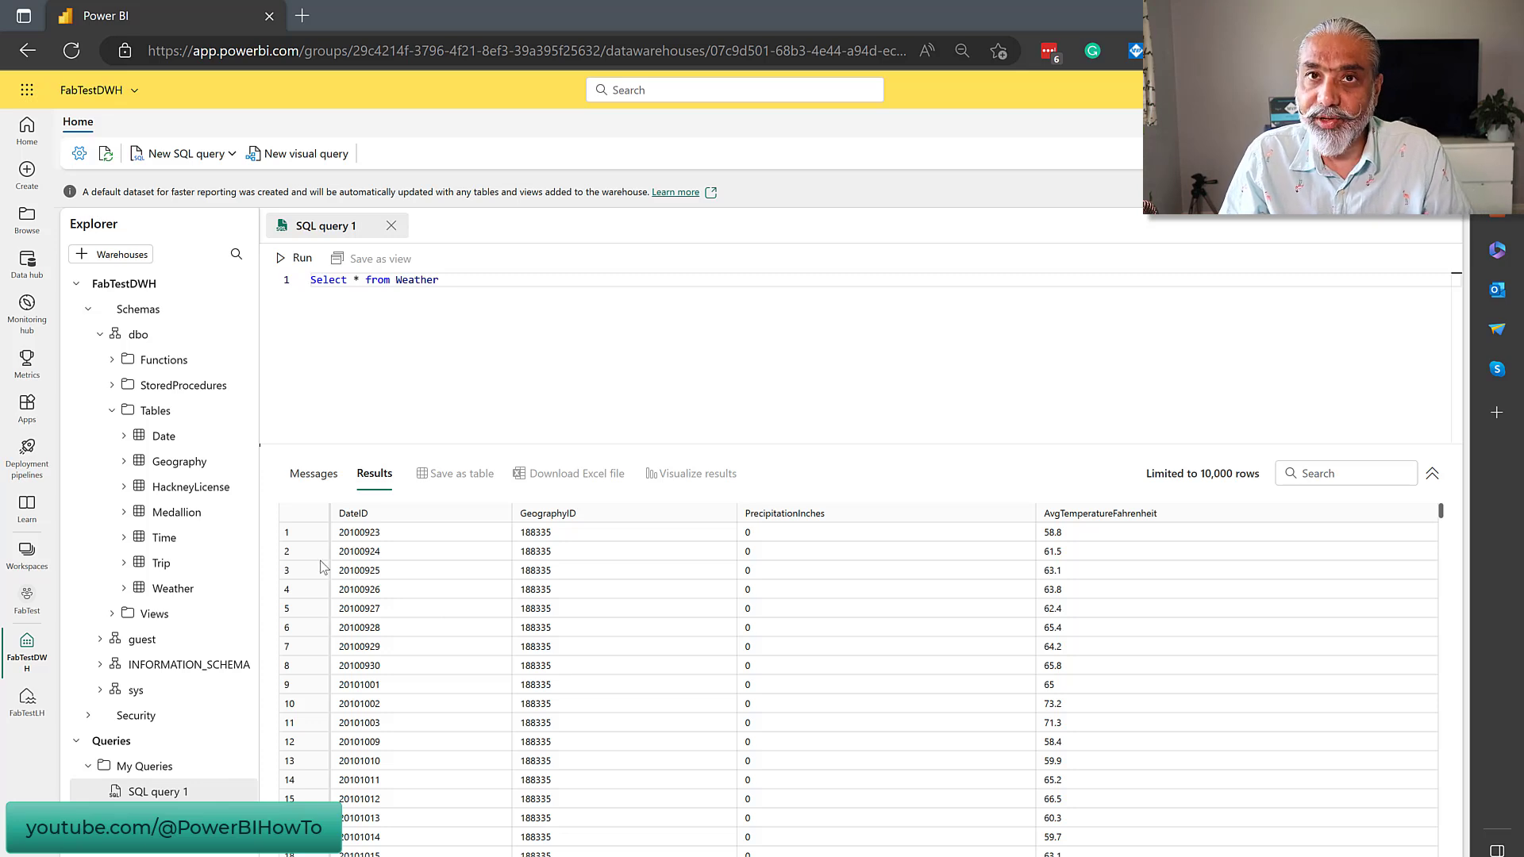
pyautogui.click(133, 620)
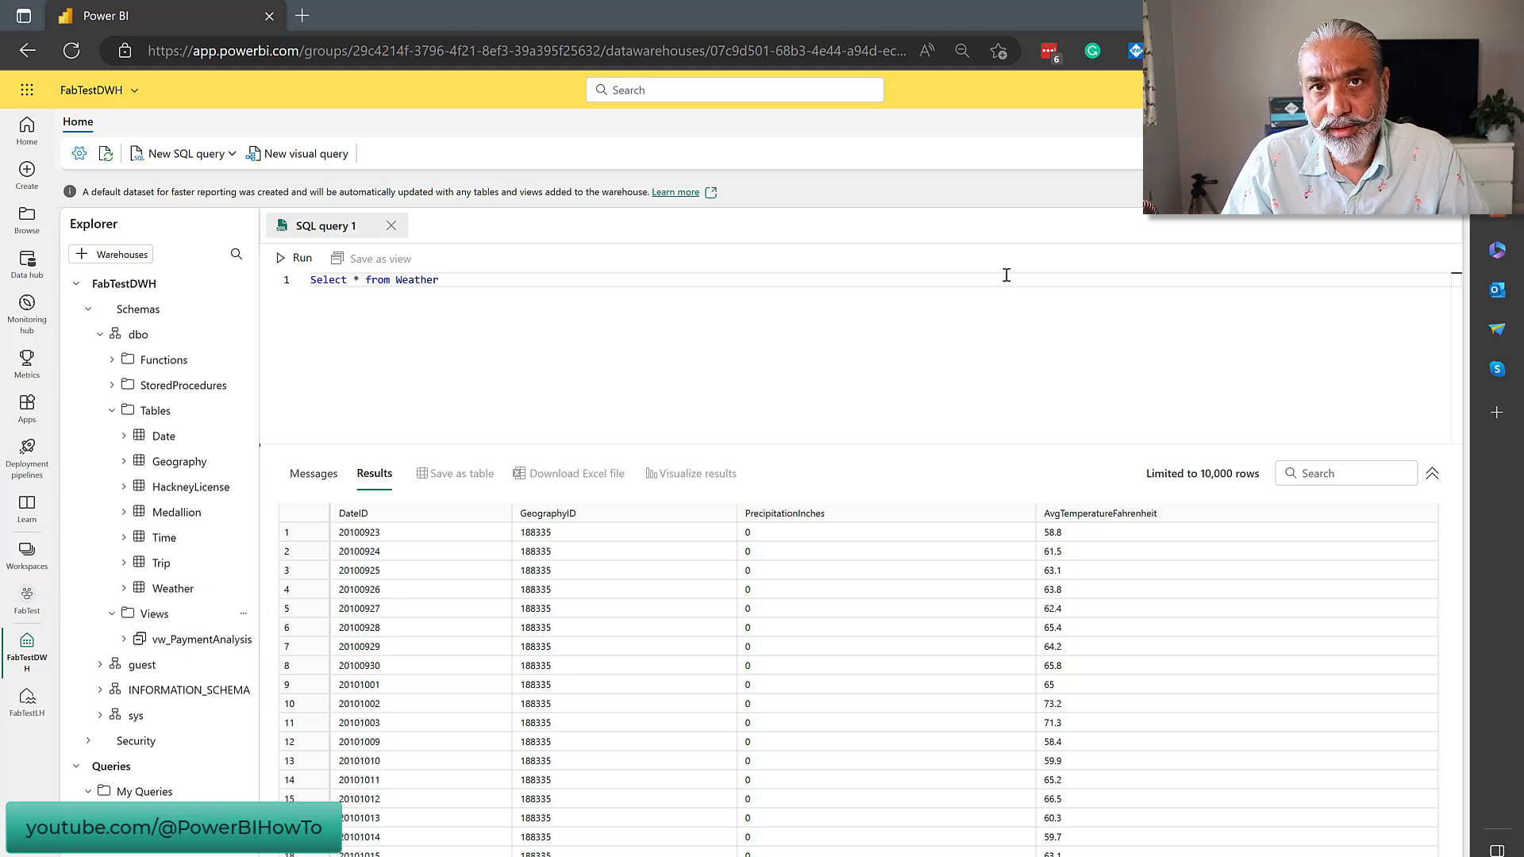
pyautogui.click(26, 603)
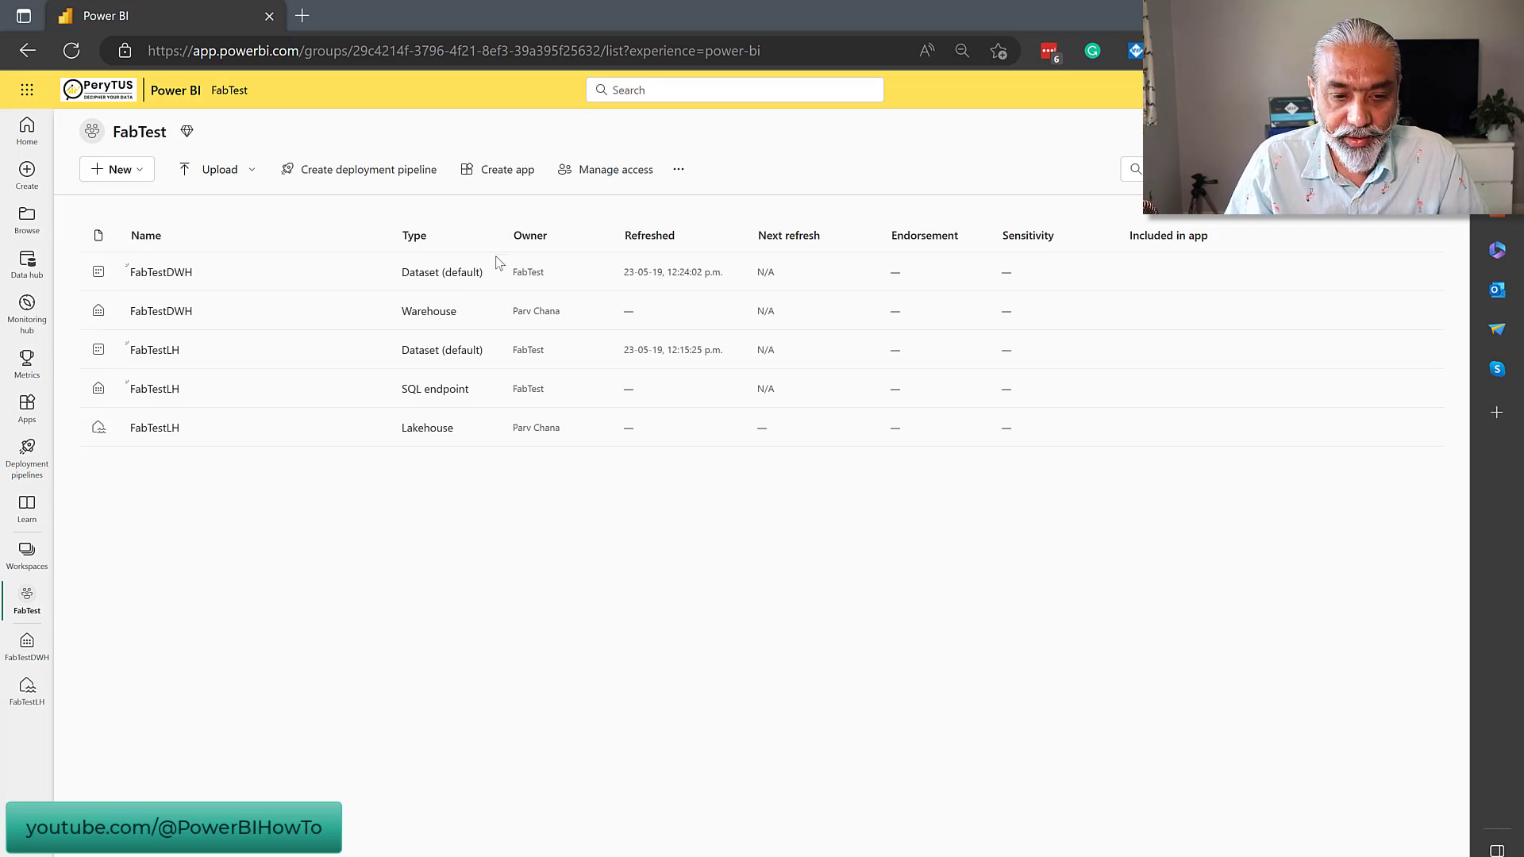
# Step: Open the 'FabTestDWH Dataset (default)' entry to view its details page
pyautogui.click(177, 274)
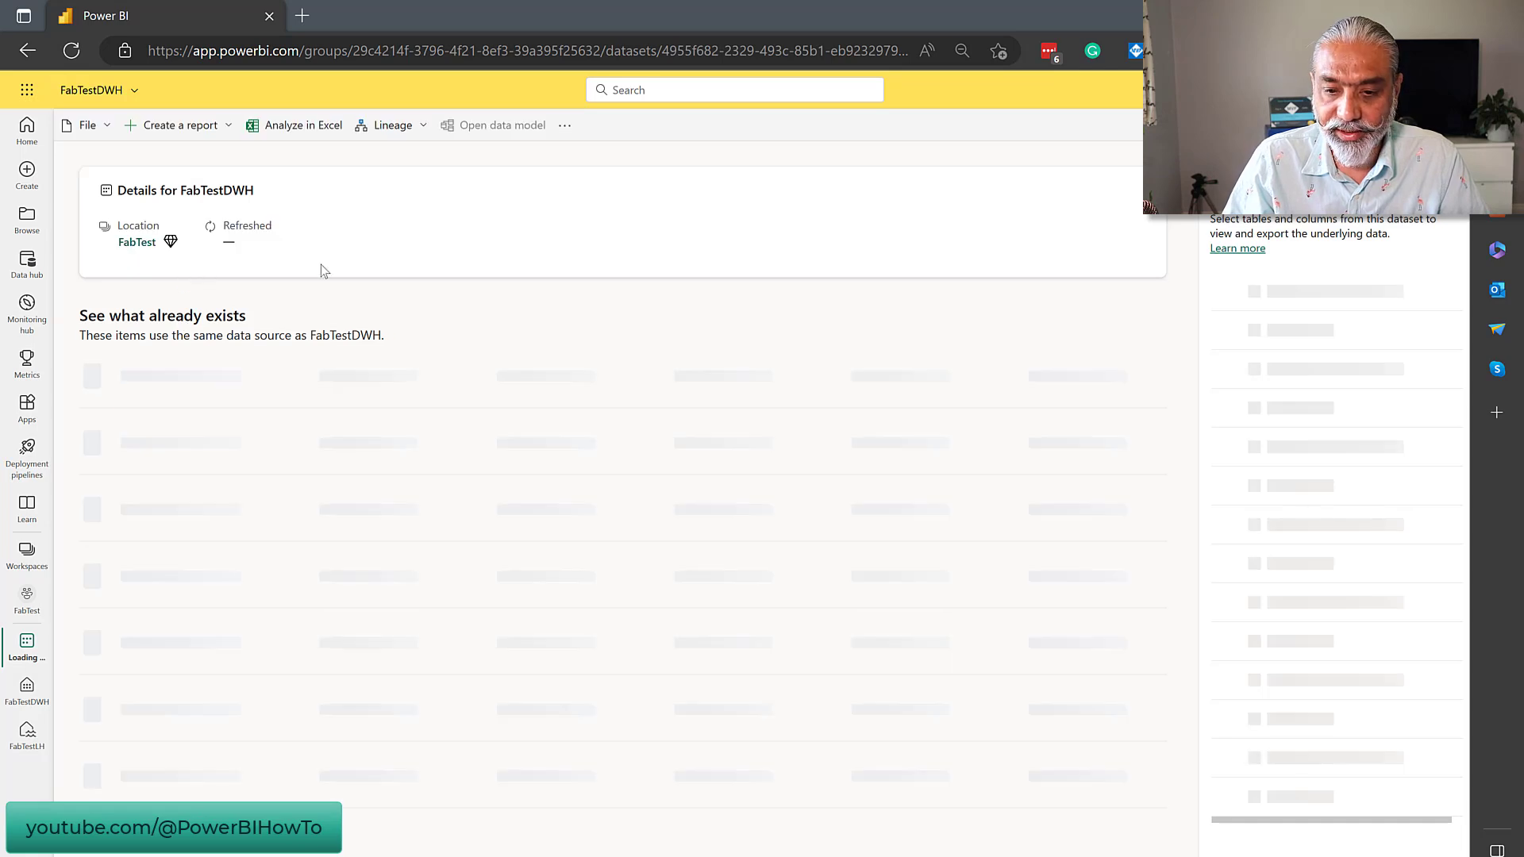